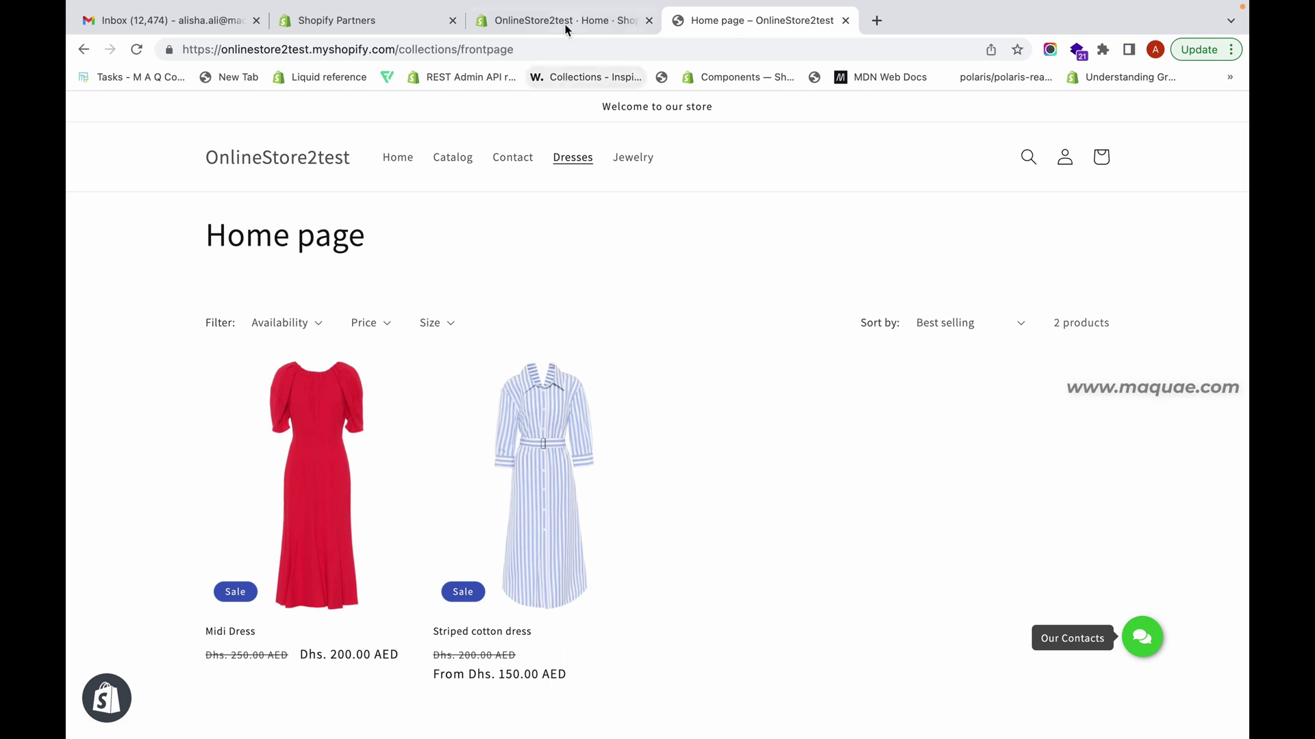
Open the product metafield definitions in the custom data settings of the OnlineStore2test admin
{"action": "left_click", "coordinate": [565, 24]}
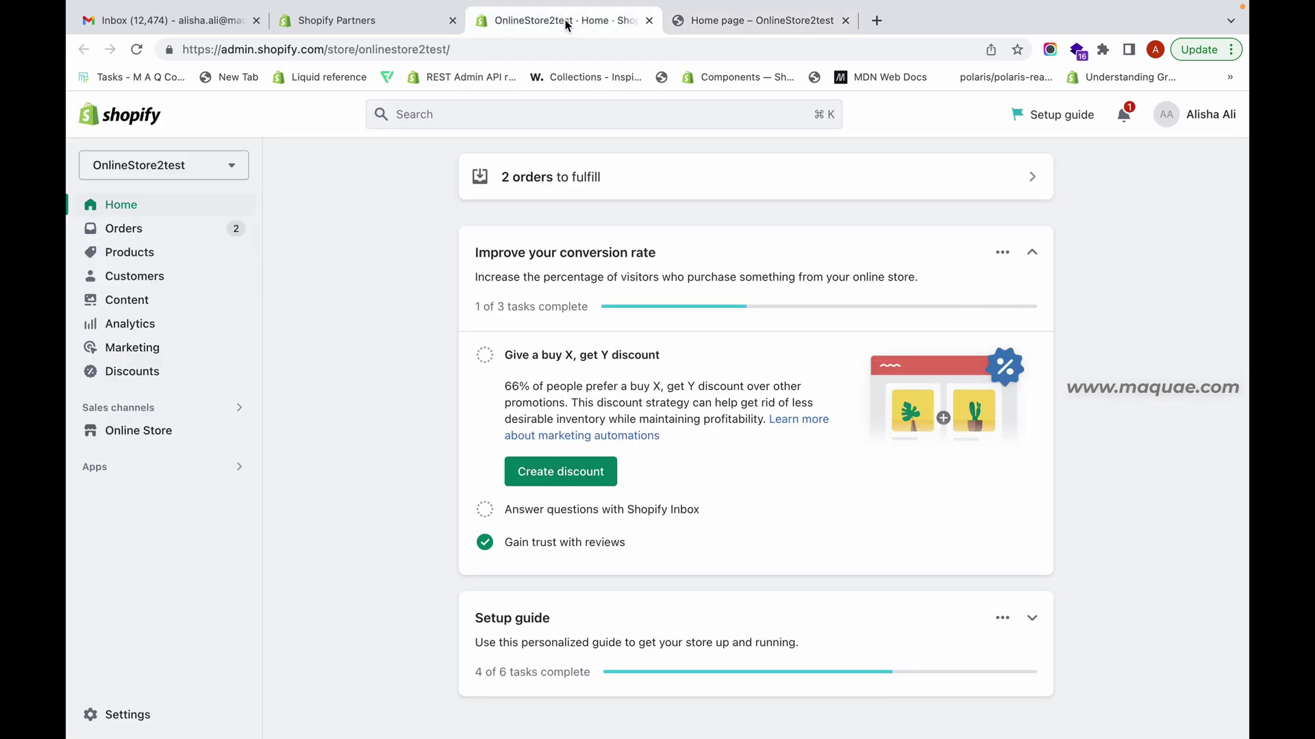
{"action": "left_click", "coordinate": [152, 719]}
{"action": "scroll", "coordinate": [361, 499], "scroll_direction": "down", "scroll_amount": 3}
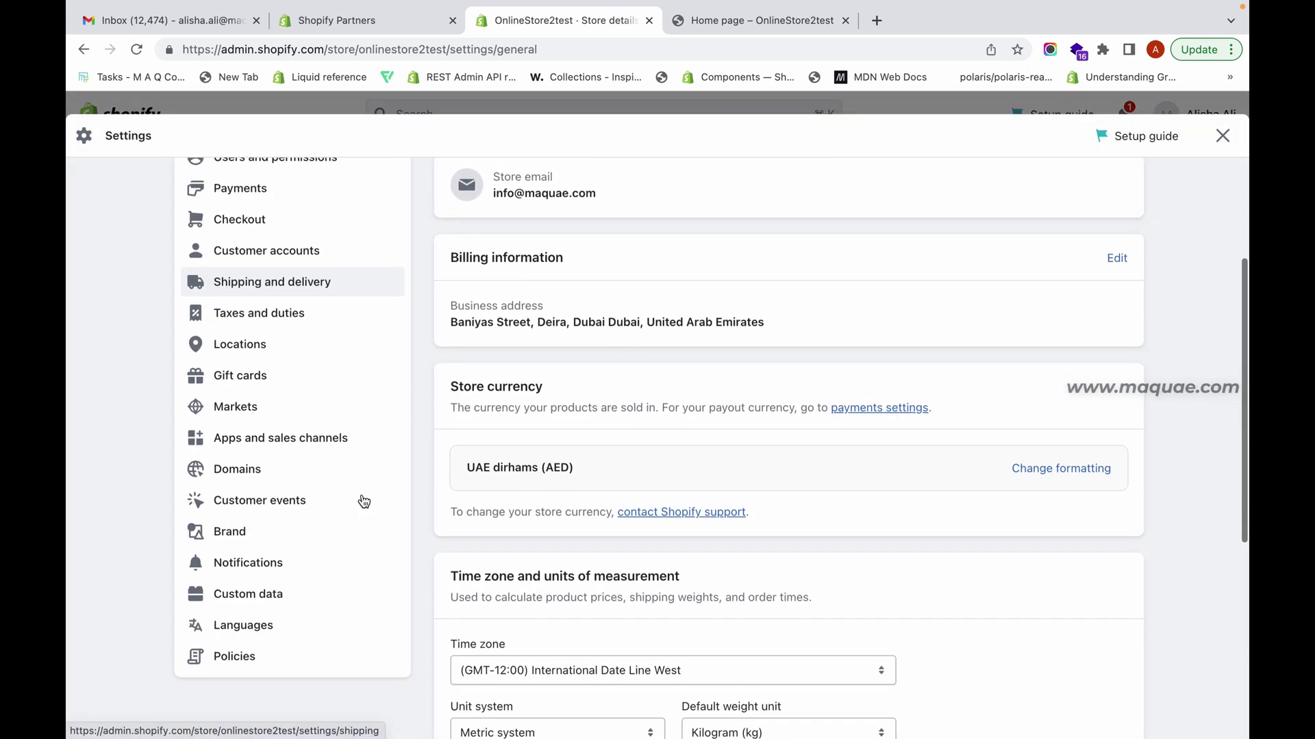
{"action": "left_click", "coordinate": [312, 600]}
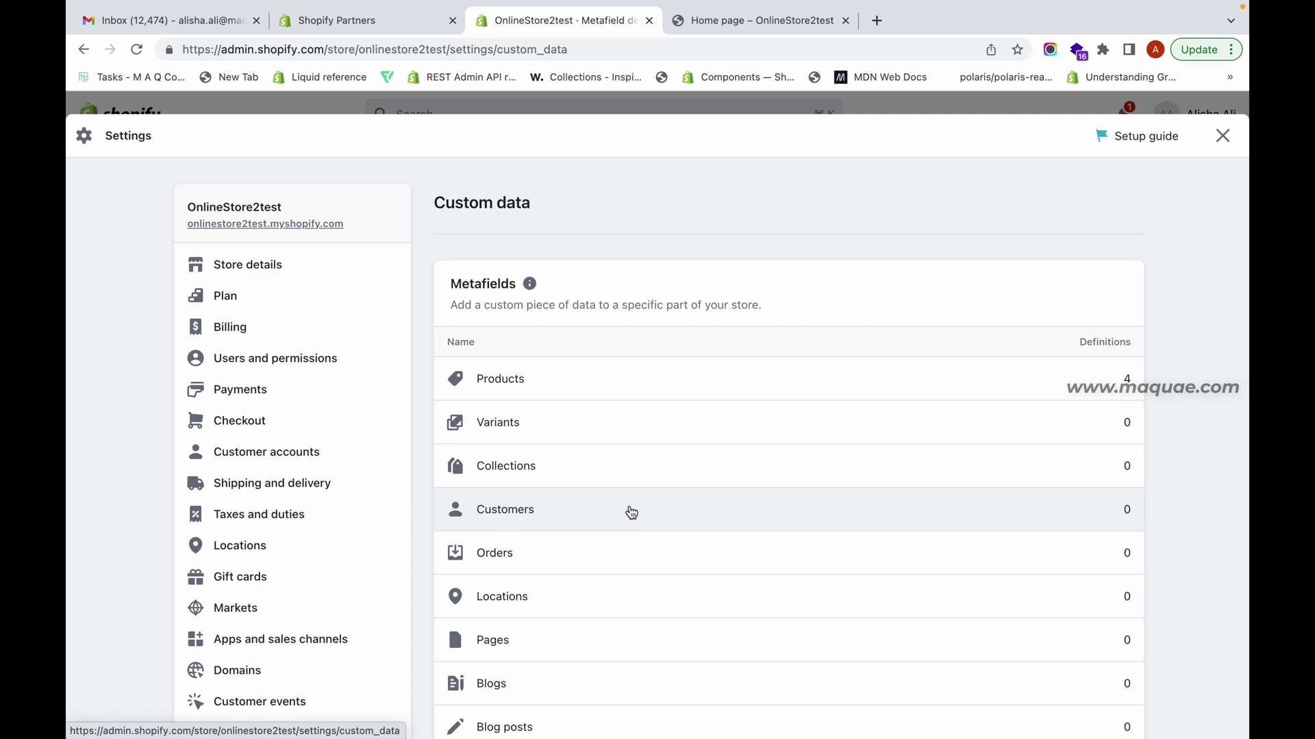
{"action": "left_click", "coordinate": [624, 398]}
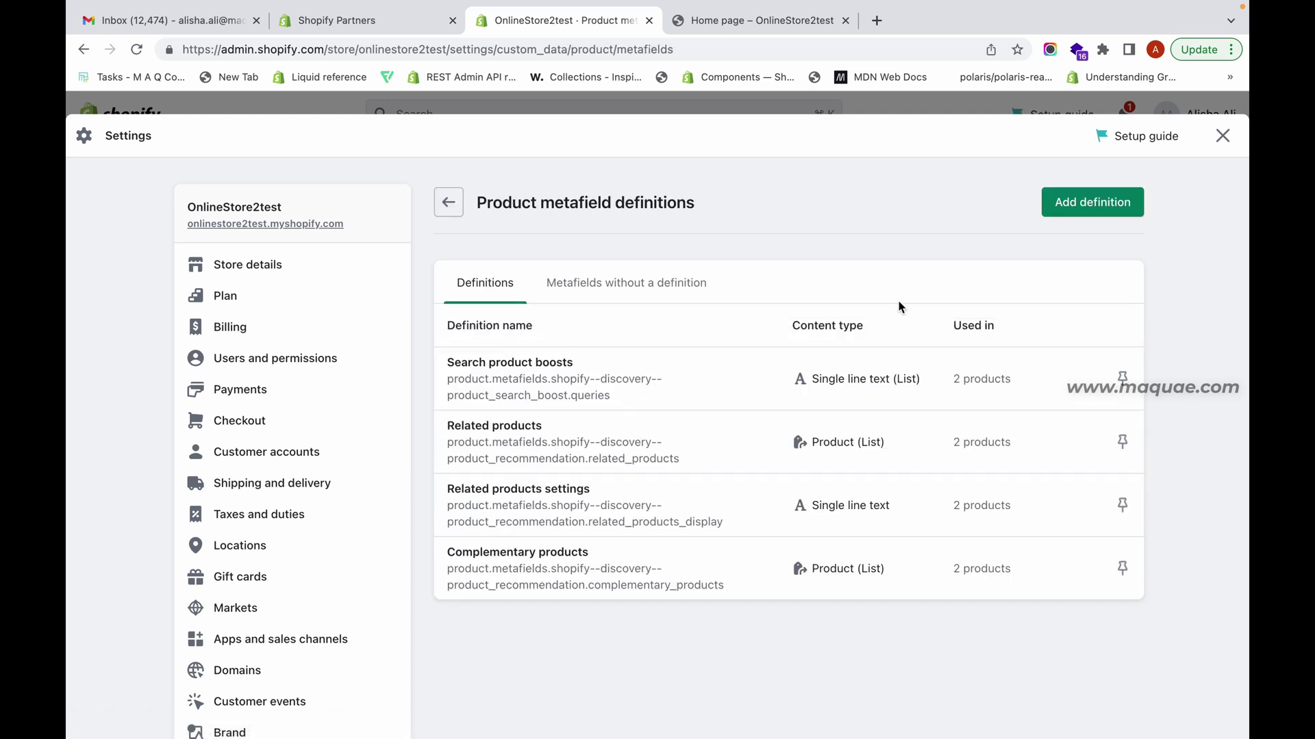
Add a new product metafield definition named "Care Instructions"
{"action": "left_click", "coordinate": [1073, 217]}
{"action": "left_click", "coordinate": [730, 309]}
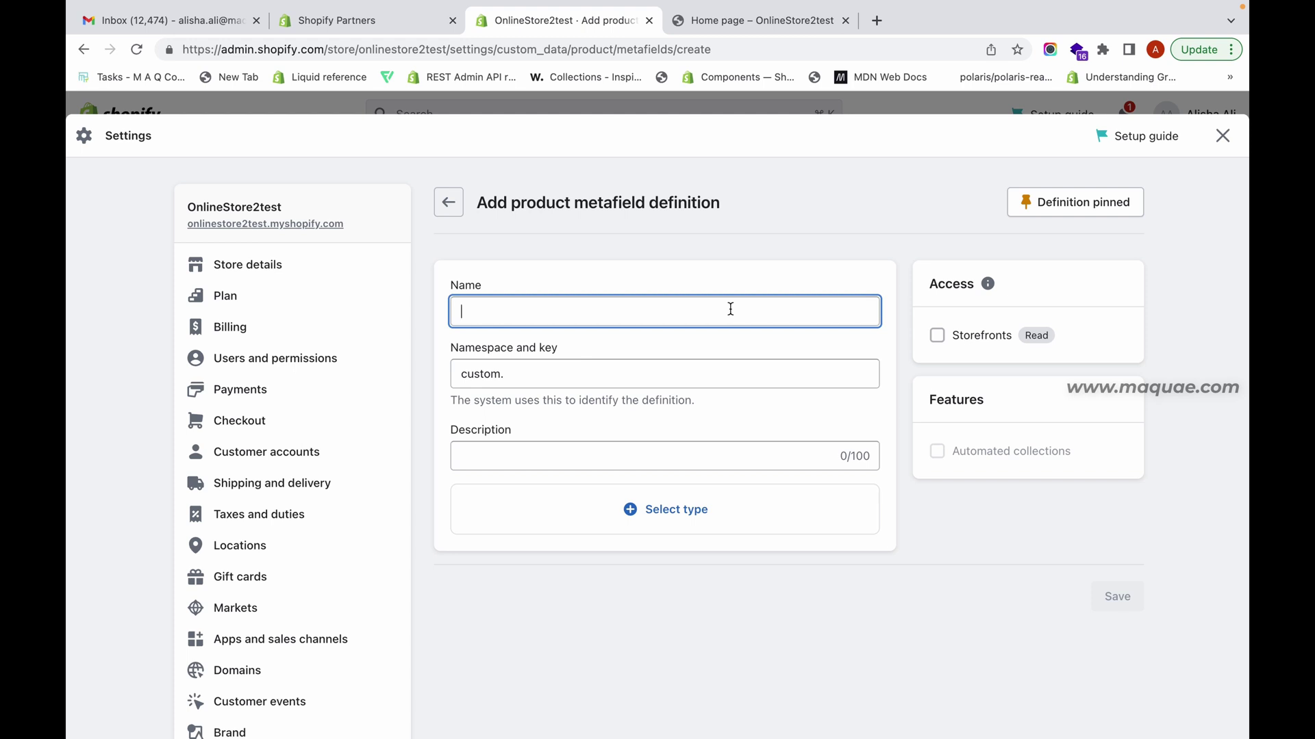
{"action": "type", "text": "C"}
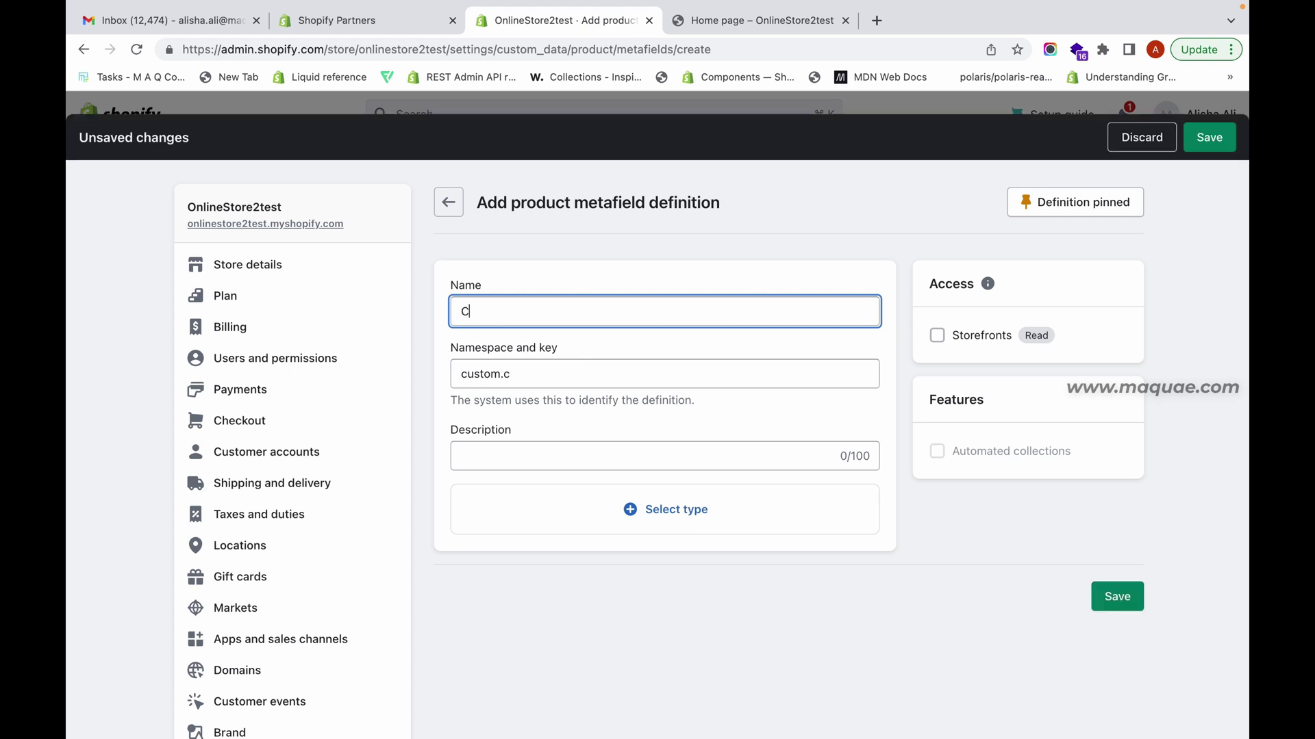
{"action": "type", "text": "are Instructions"}
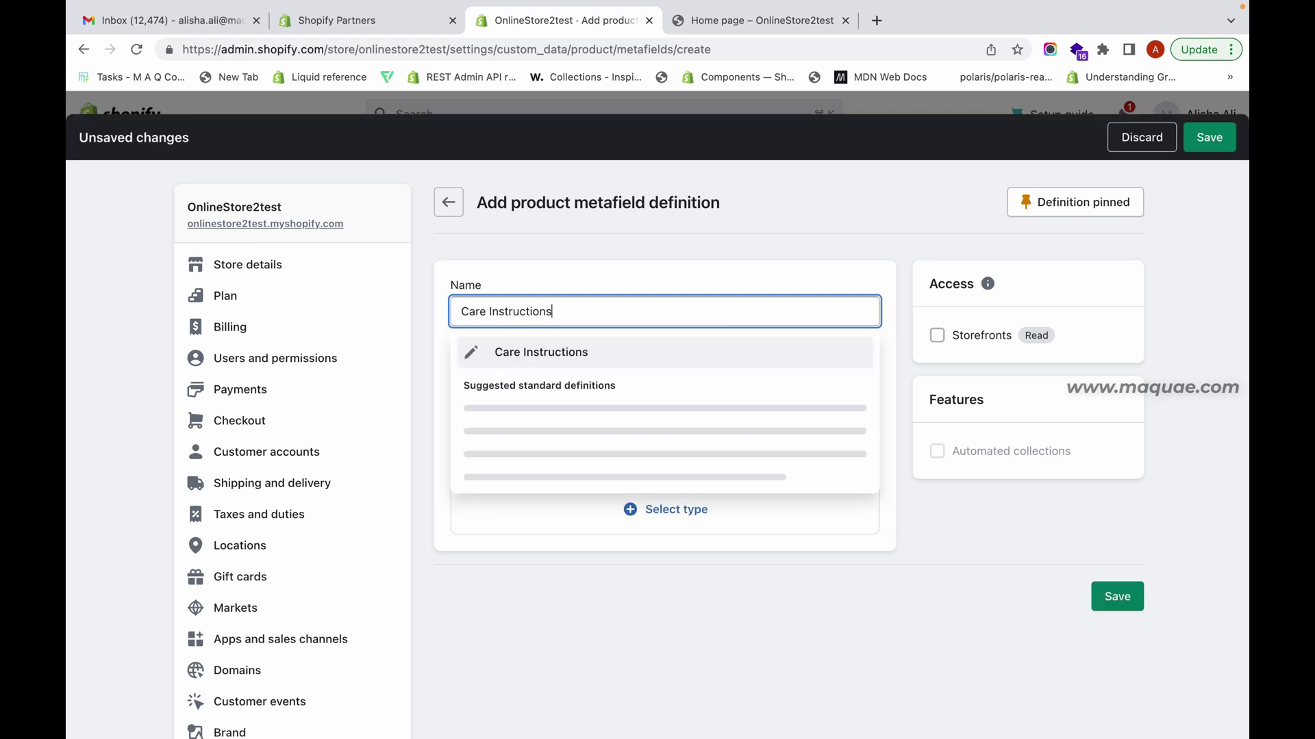
{"action": "left_click", "coordinate": [746, 356]}
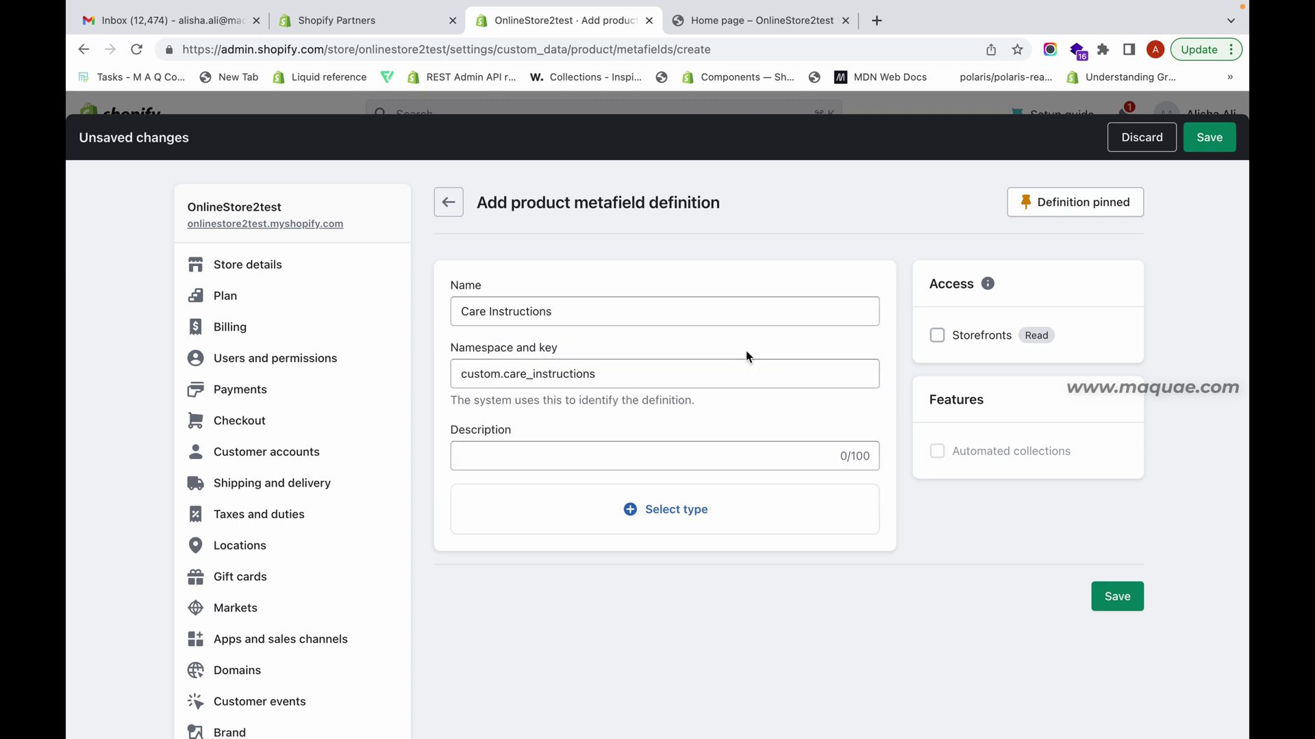
Set the metafield definition's content type to Multi-line text and save the definition
{"action": "left_click", "coordinate": [693, 464]}
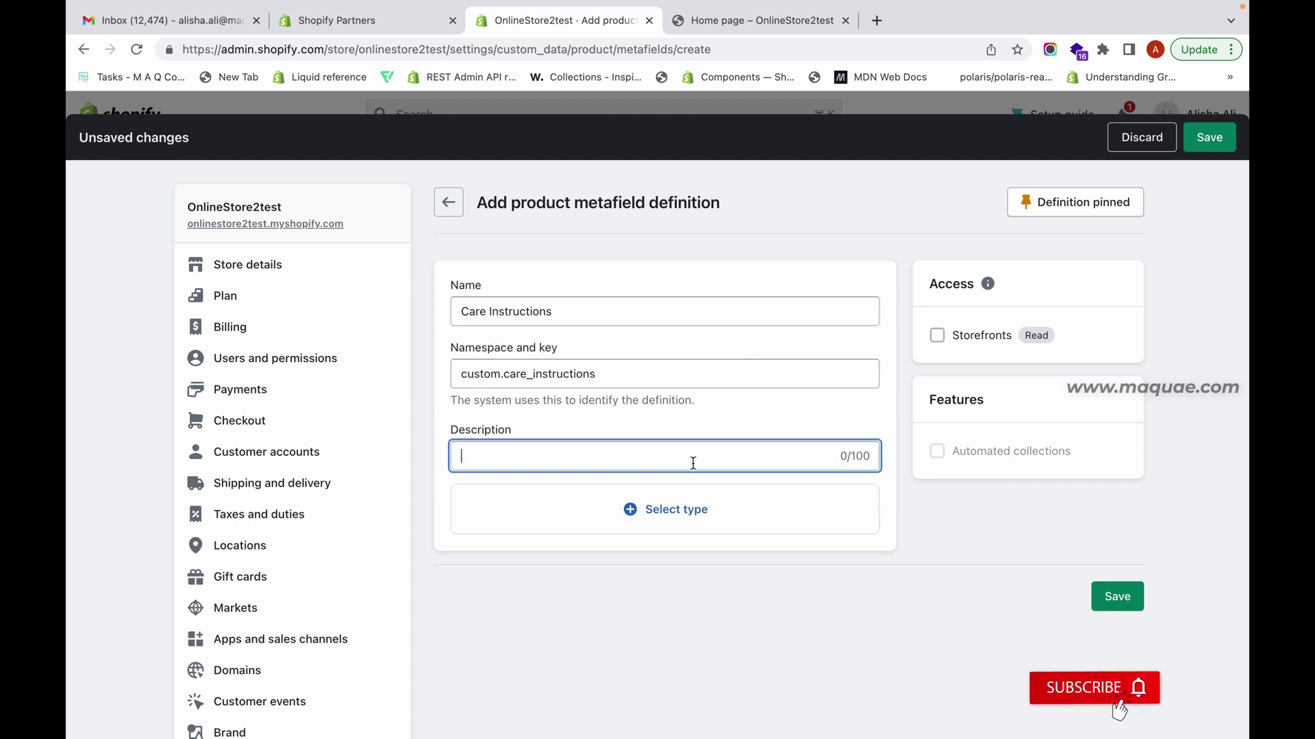
{"action": "left_click", "coordinate": [686, 508]}
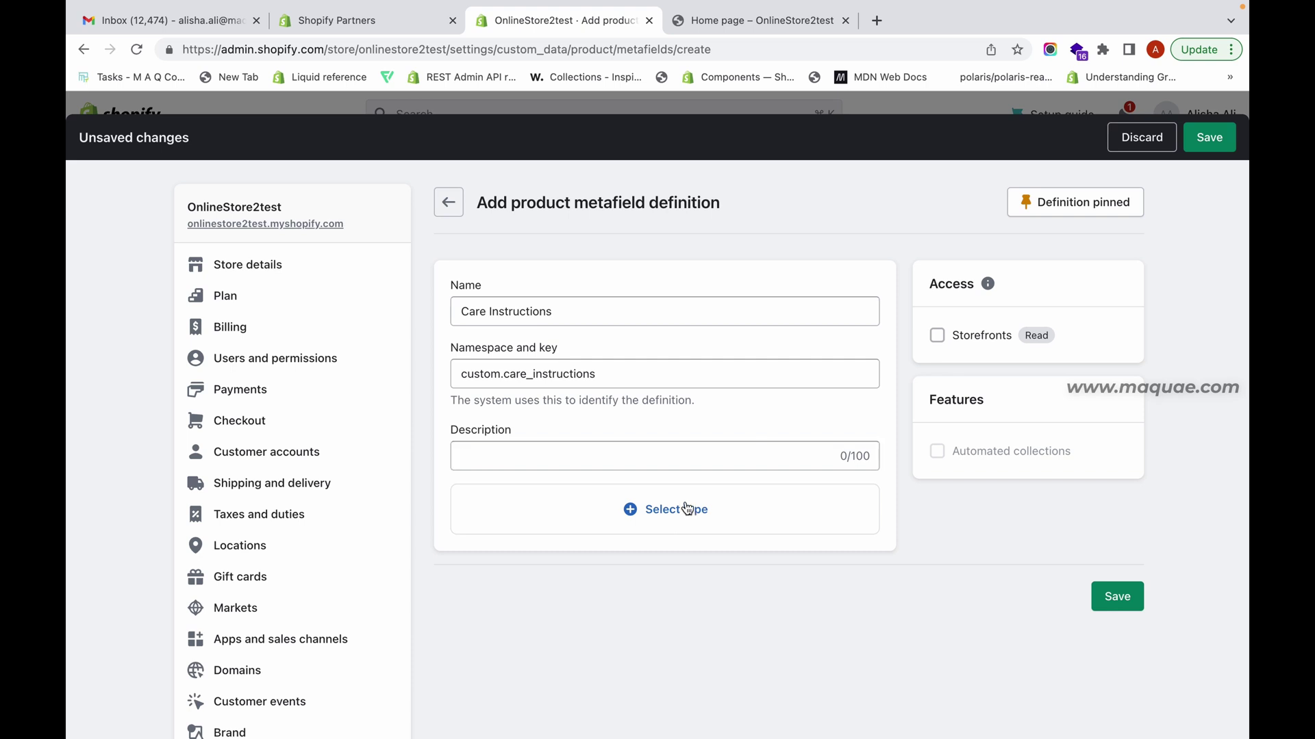
{"action": "left_click", "coordinate": [687, 509]}
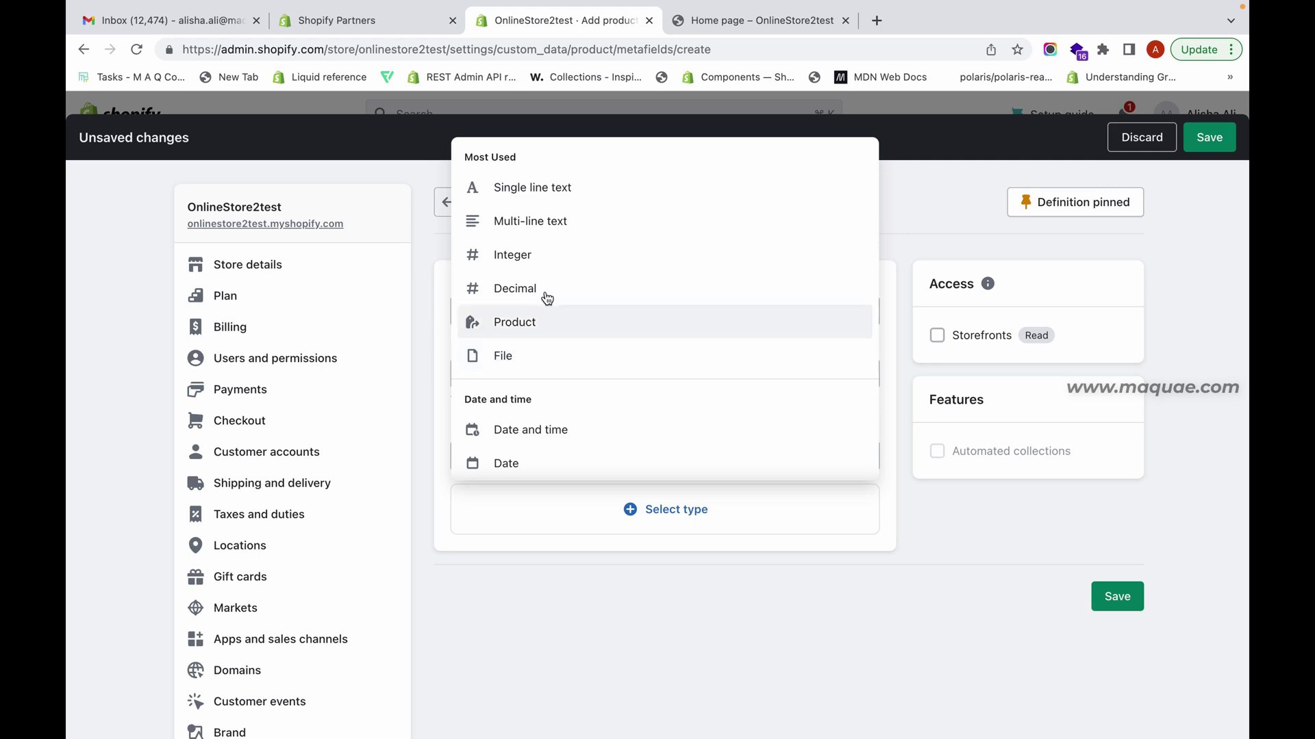
{"action": "left_click", "coordinate": [552, 223]}
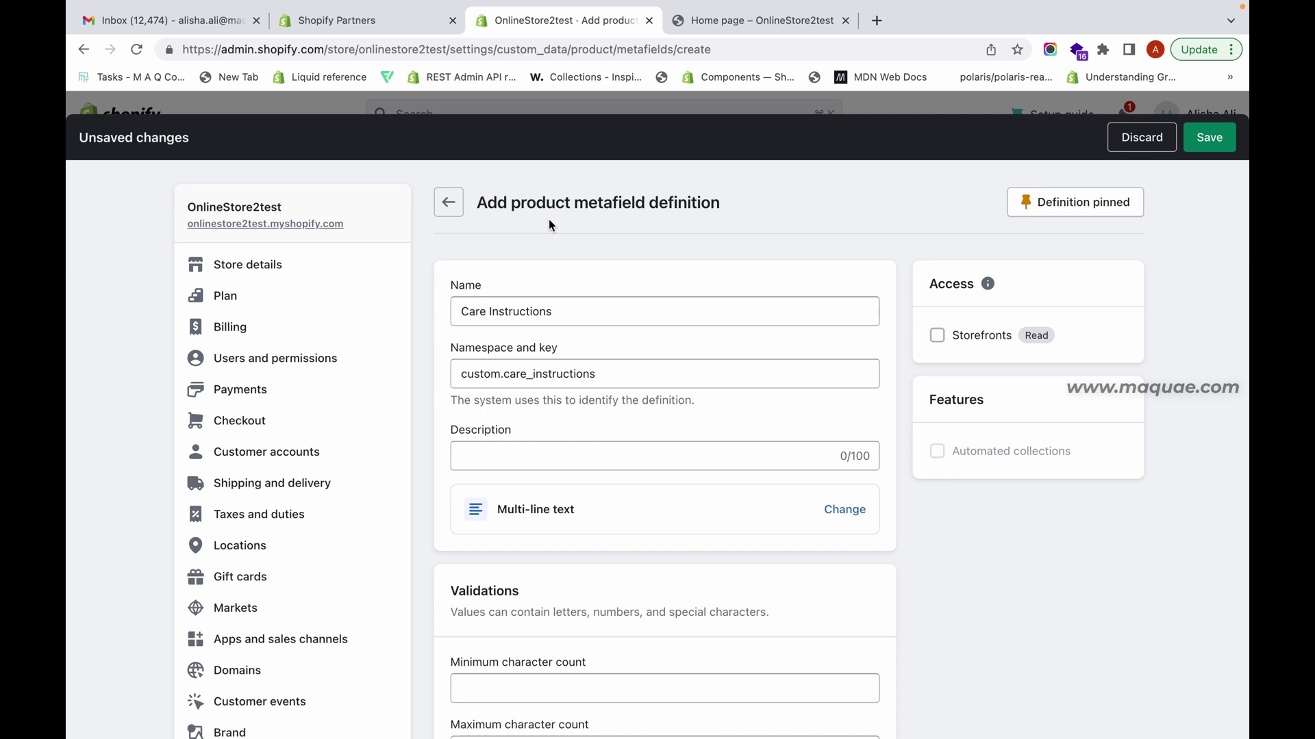
{"action": "left_click", "coordinate": [1200, 140]}
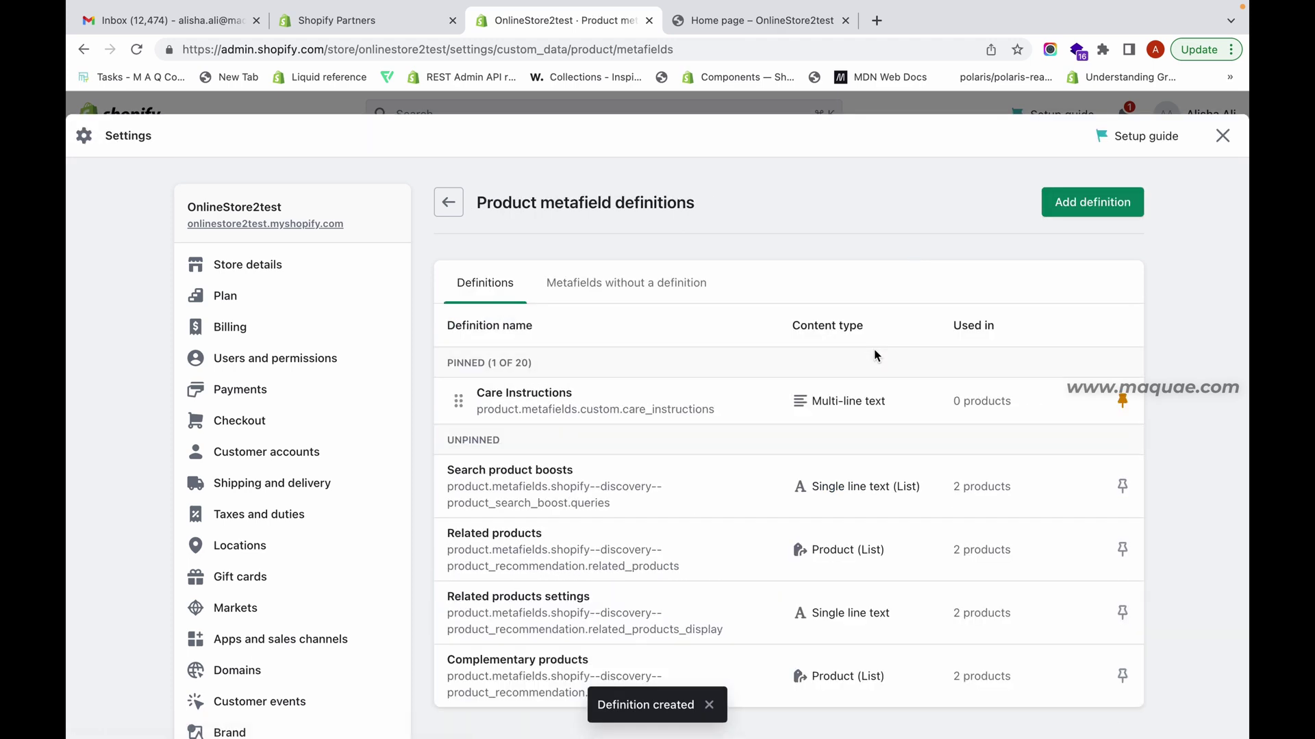
Leave the settings and open the Midi Dress product for editing
{"action": "left_click", "coordinate": [1223, 138]}
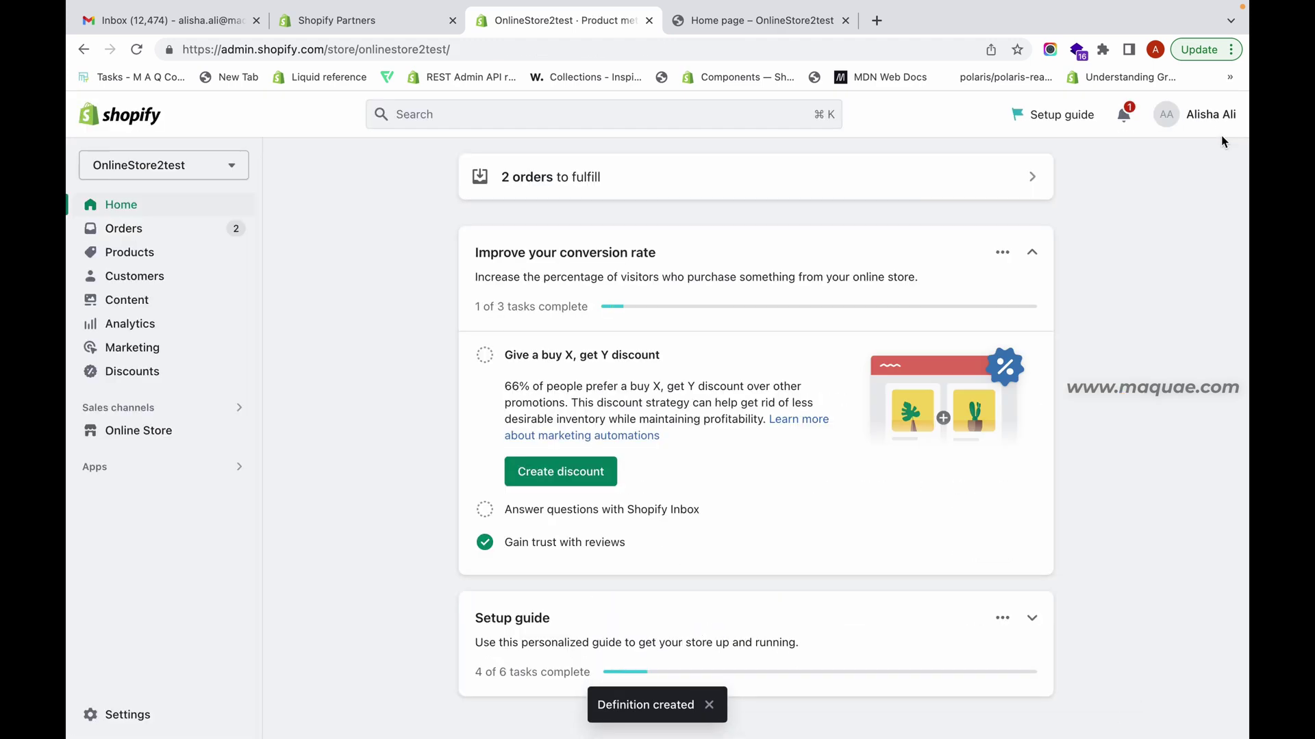
{"action": "left_click", "coordinate": [189, 260]}
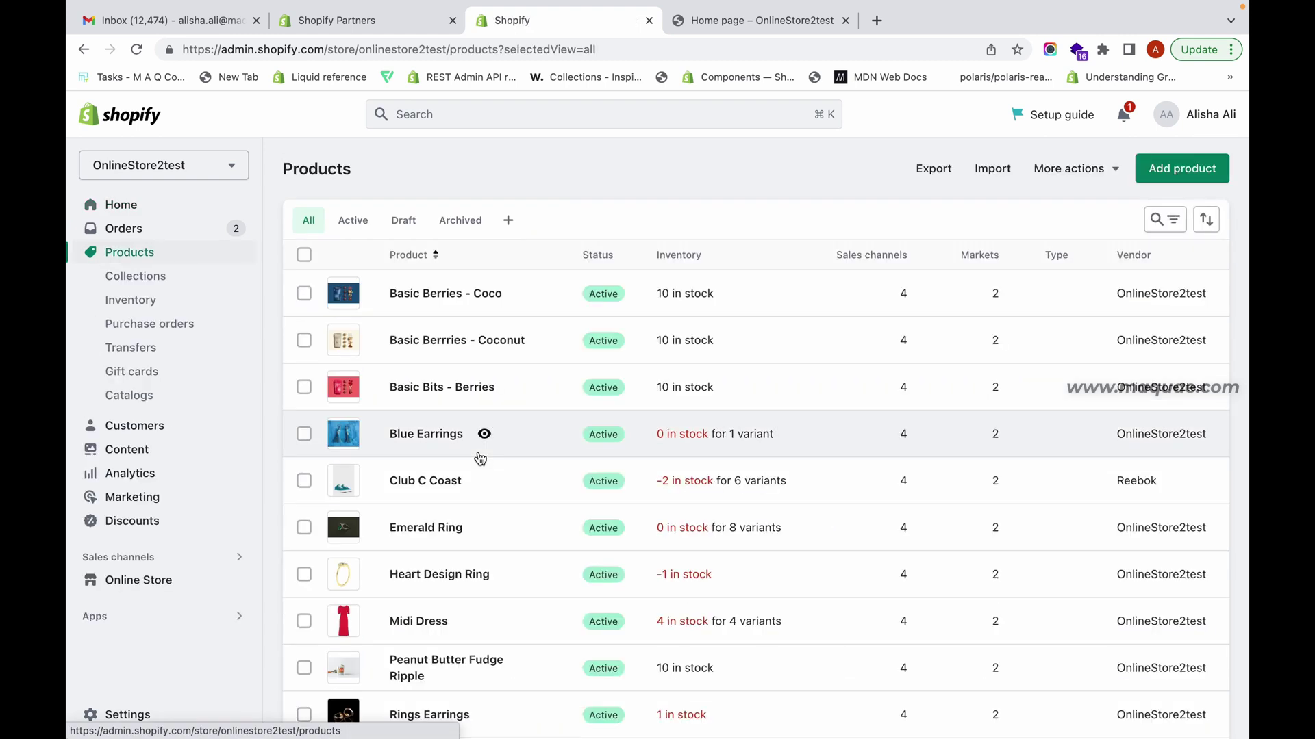
{"action": "scroll", "coordinate": [480, 458], "scroll_direction": "down", "scroll_amount": 3}
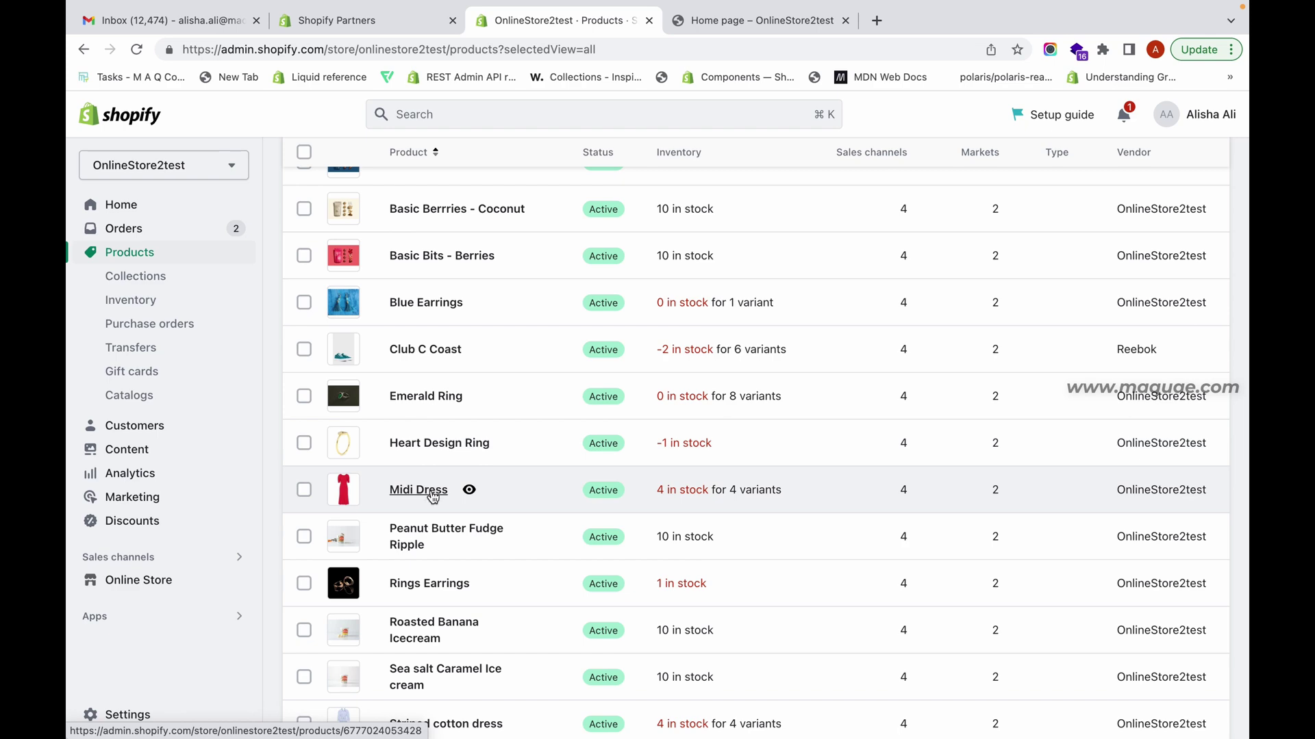
{"action": "left_click", "coordinate": [432, 495]}
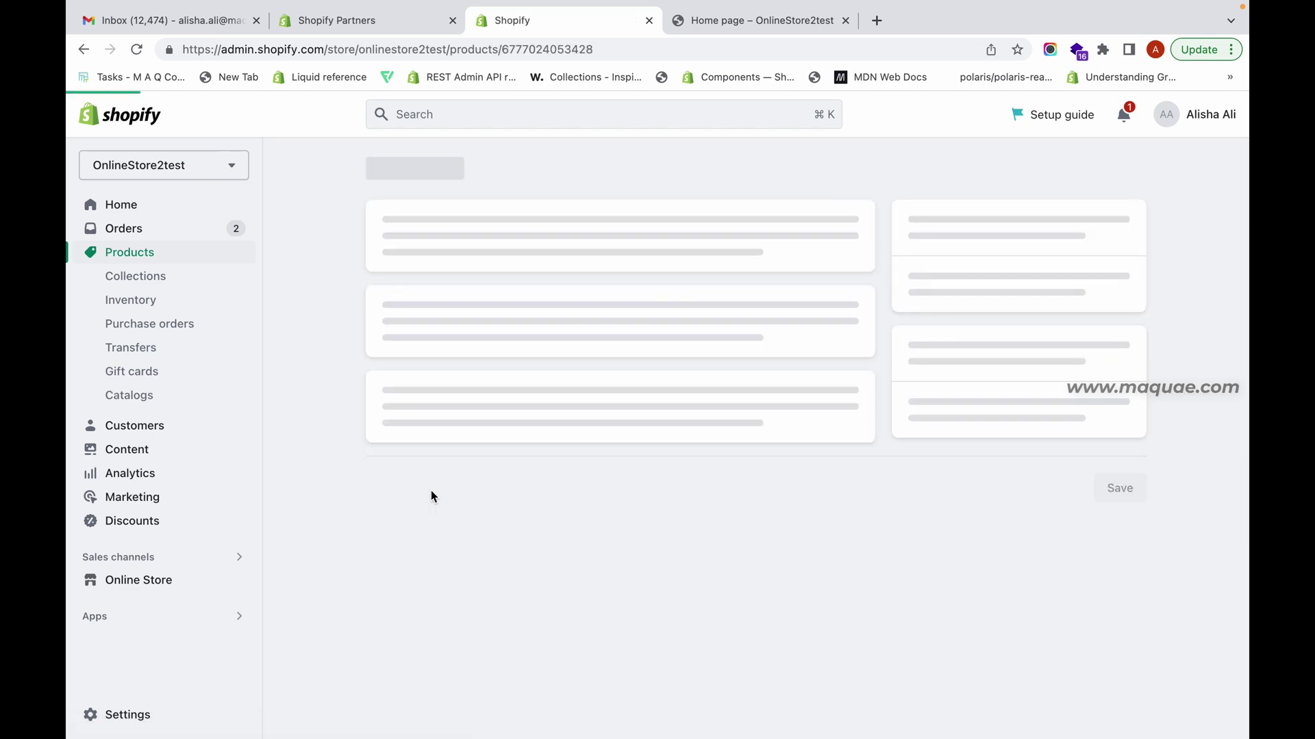
Enter "Hand Wash Only" as the product's Care Instructions metafield value and save the product
{"action": "scroll", "coordinate": [580, 658], "scroll_direction": "down", "scroll_amount": 12}
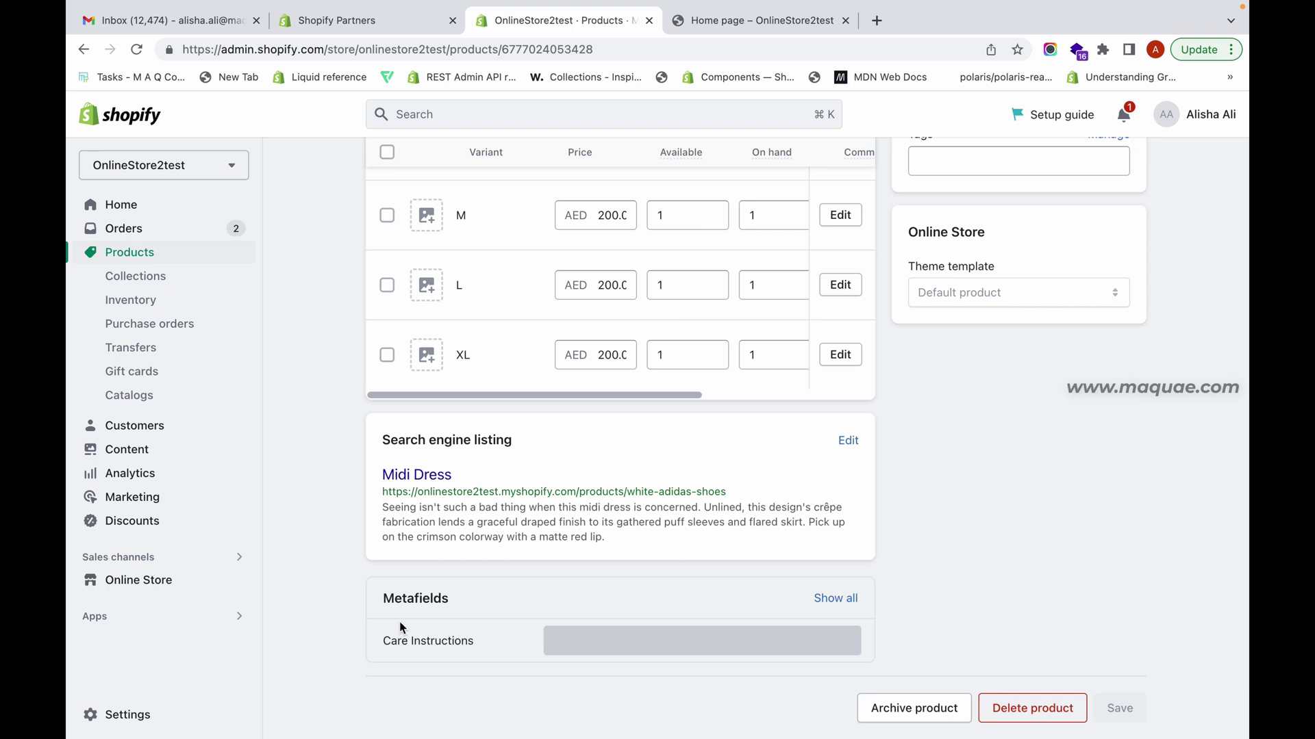
{"action": "left_click_drag", "start_coordinate": [381, 599], "coordinate": [472, 597]}
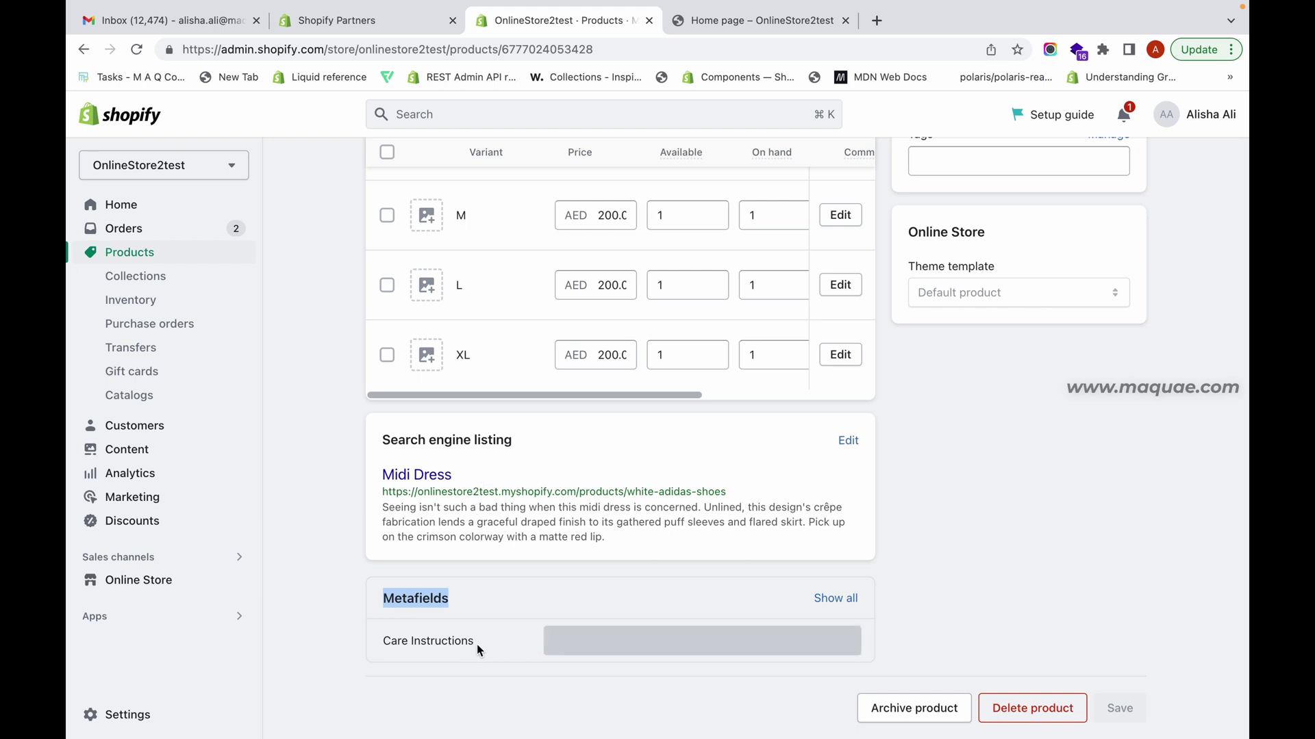
{"action": "left_click", "coordinate": [547, 647]}
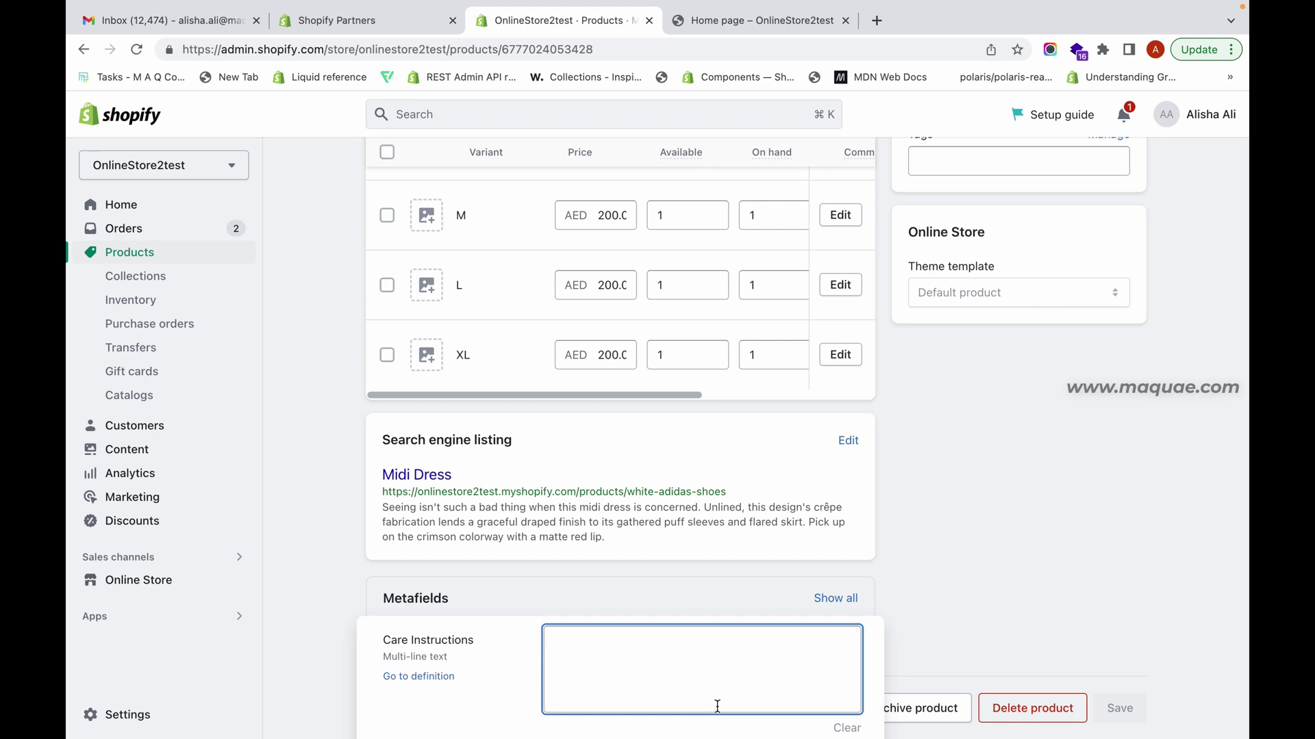
{"action": "type", "text": "Hand "}
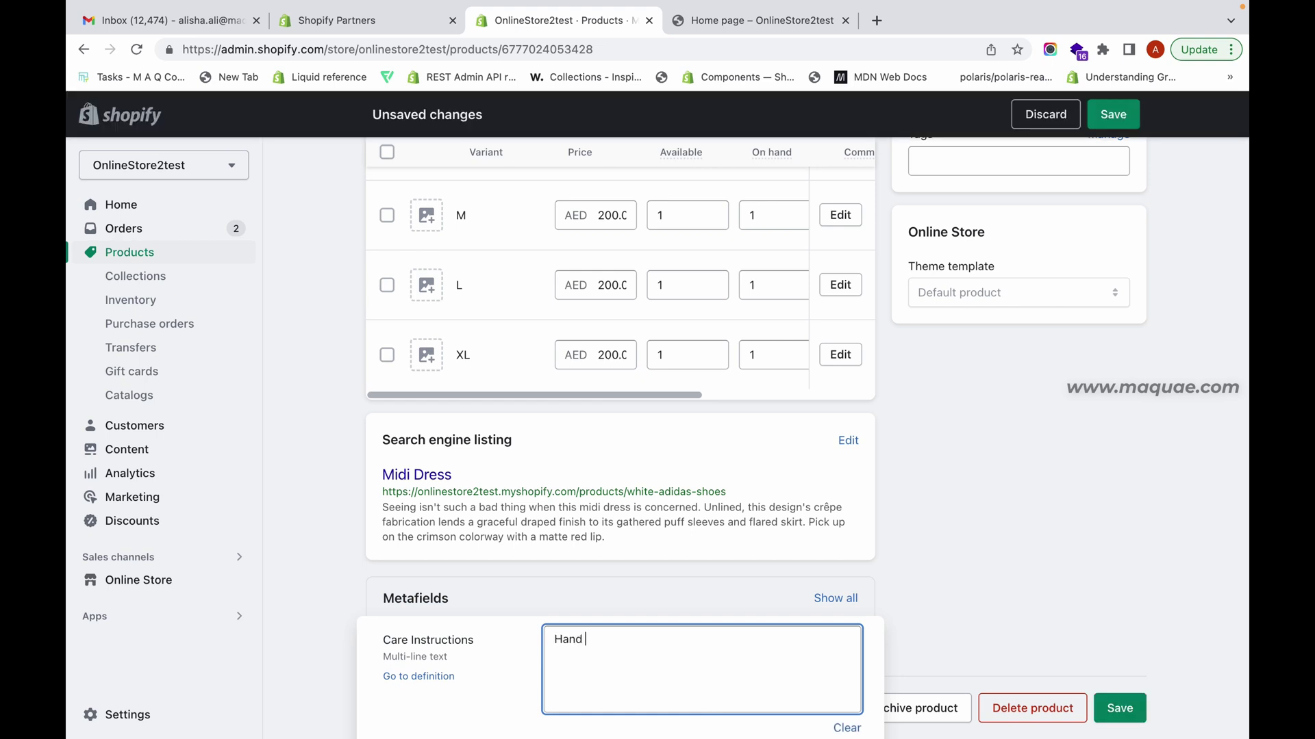
{"action": "type", "text": "Wash Only"}
{"action": "left_click", "coordinate": [1110, 709]}
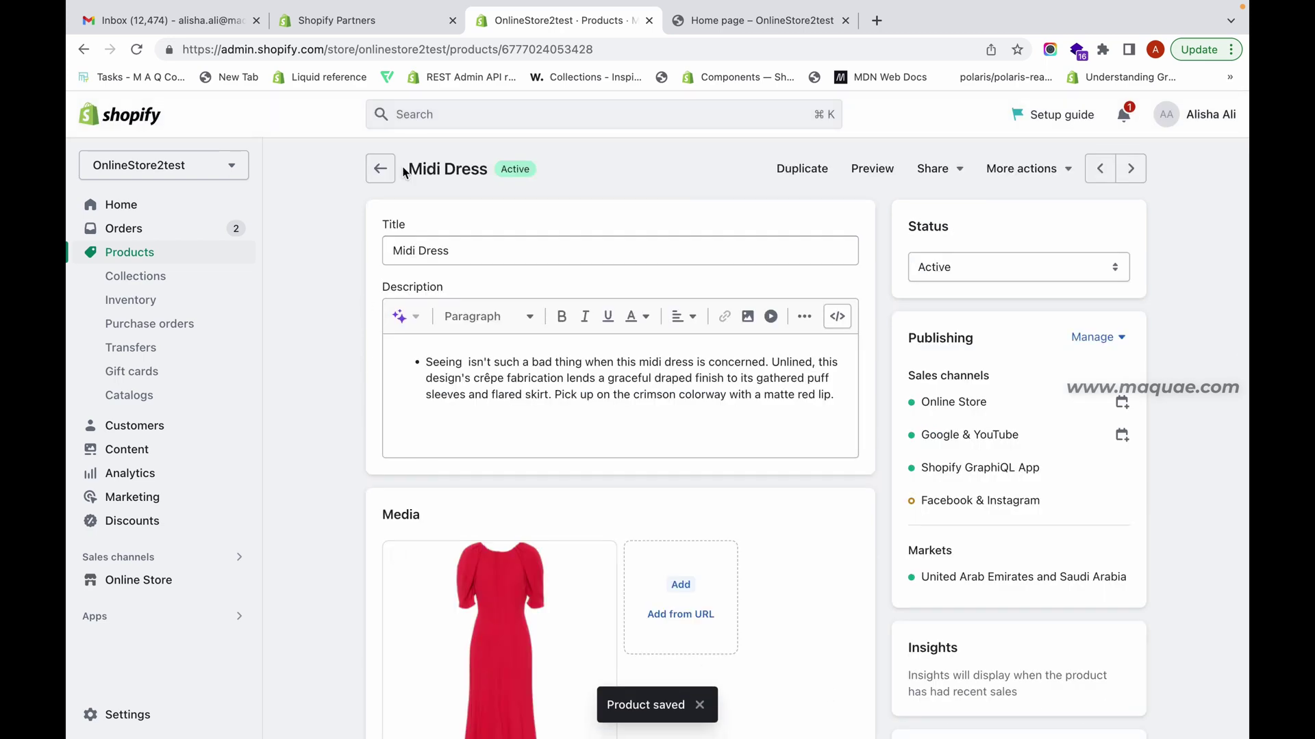
Return to the product list and open the Striped cotton dress product
{"action": "left_click", "coordinate": [381, 171]}
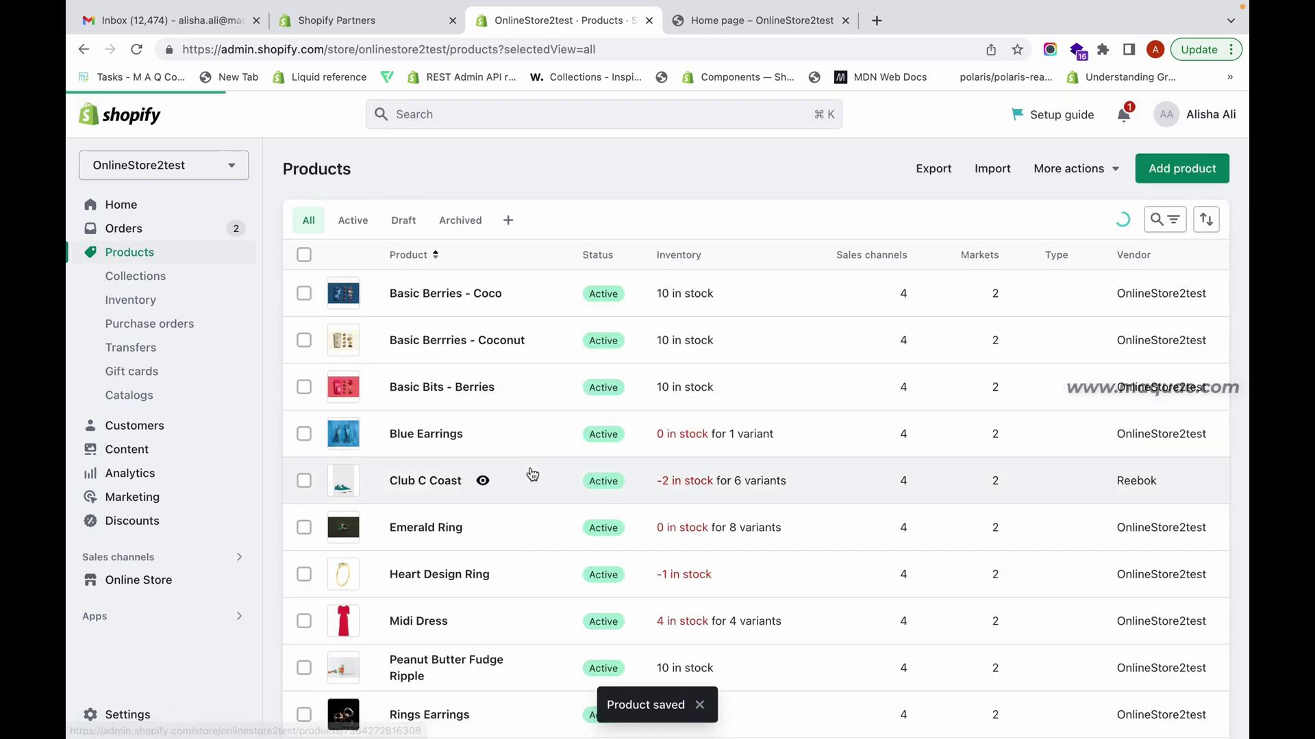
{"action": "scroll", "coordinate": [533, 474], "scroll_direction": "down", "scroll_amount": 4}
{"action": "scroll", "coordinate": [507, 507], "scroll_direction": "down", "scroll_amount": 2}
{"action": "left_click", "coordinate": [493, 537]}
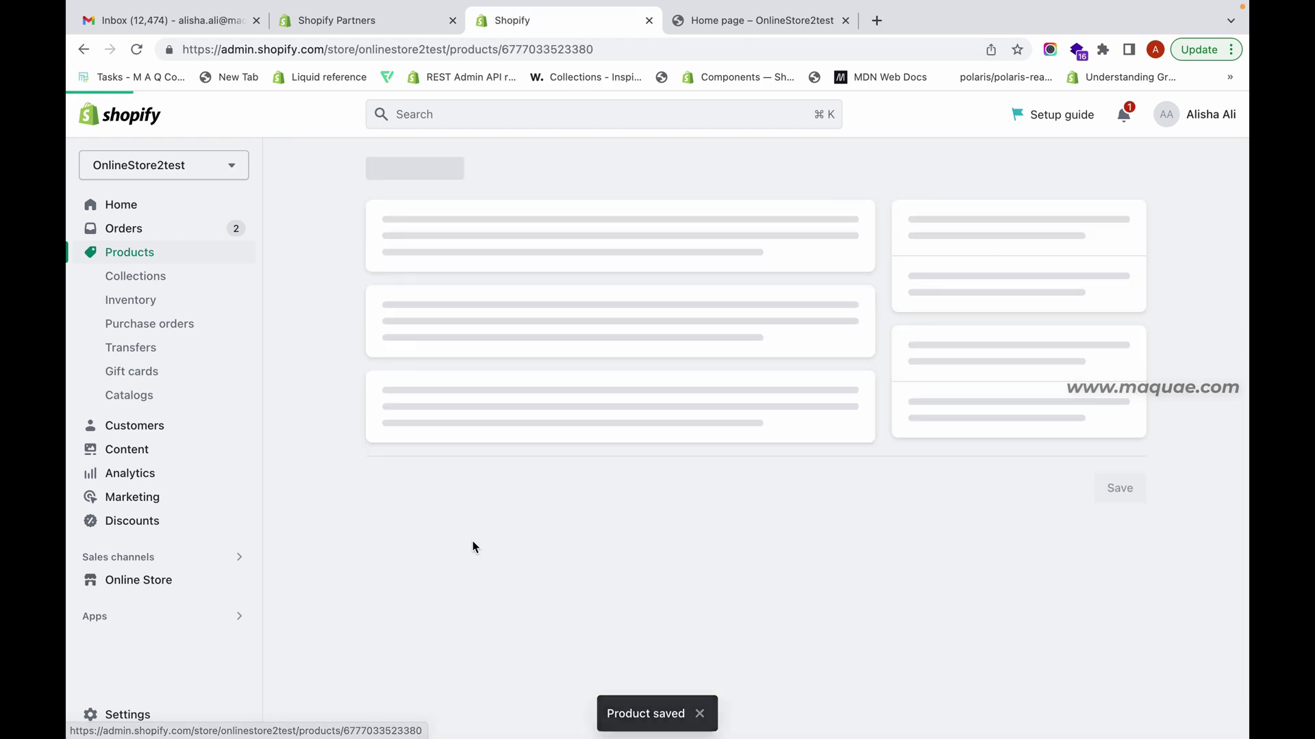
Enter "Machine Wash" as the product's Care Instructions metafield value and save the product
{"action": "scroll", "coordinate": [602, 602], "scroll_direction": "down", "scroll_amount": 5}
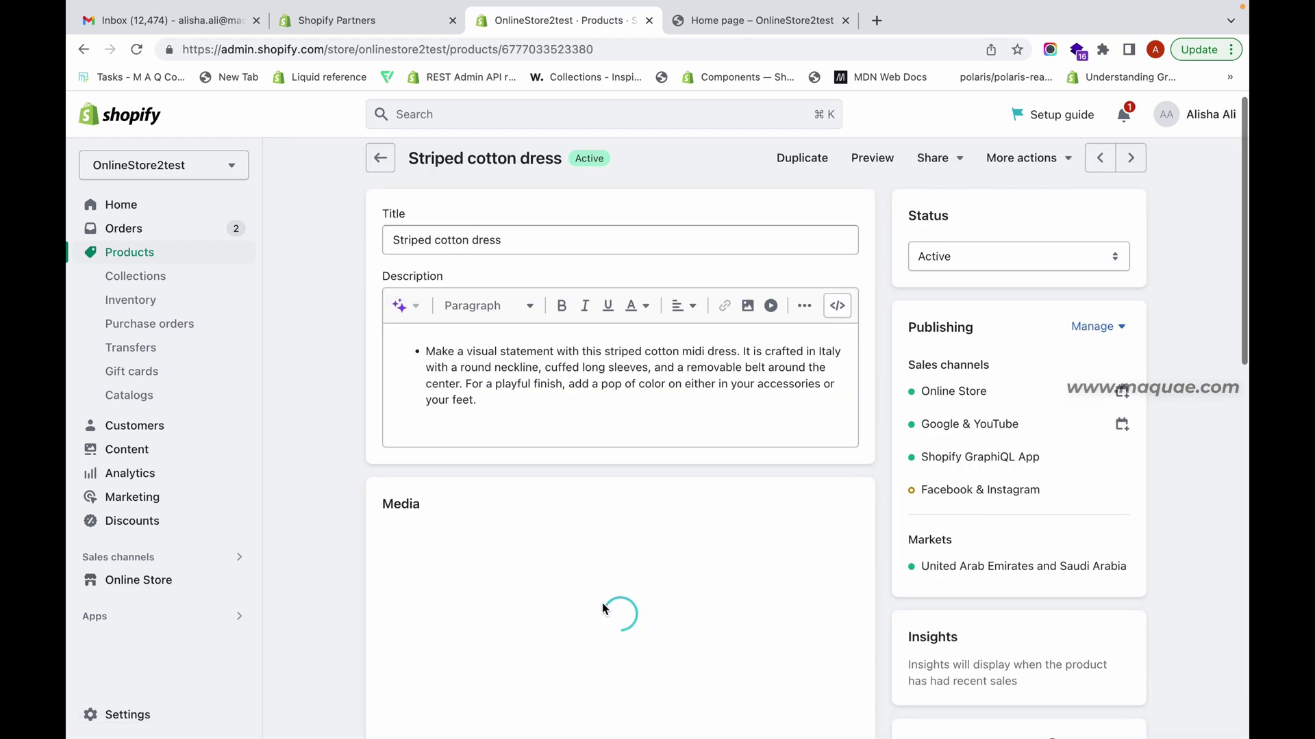
{"action": "scroll", "coordinate": [601, 609], "scroll_direction": "down", "scroll_amount": 8}
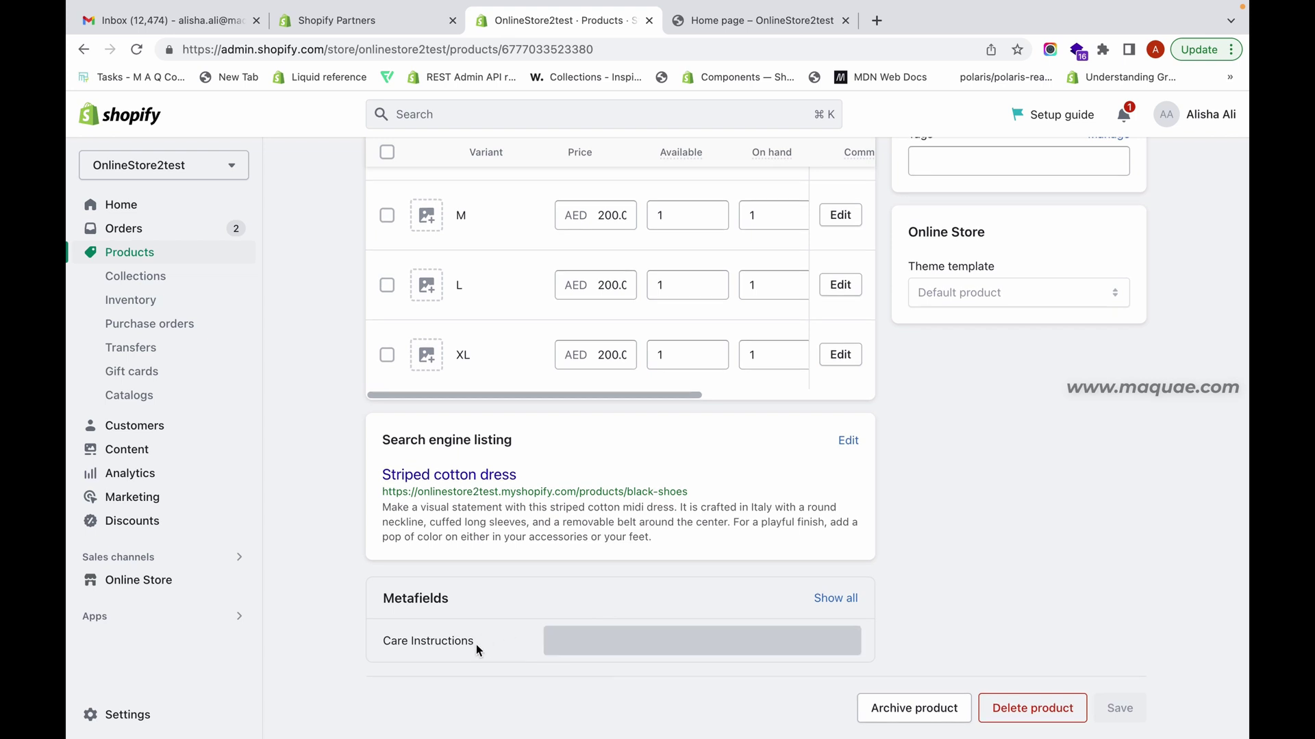
{"action": "left_click", "coordinate": [569, 635]}
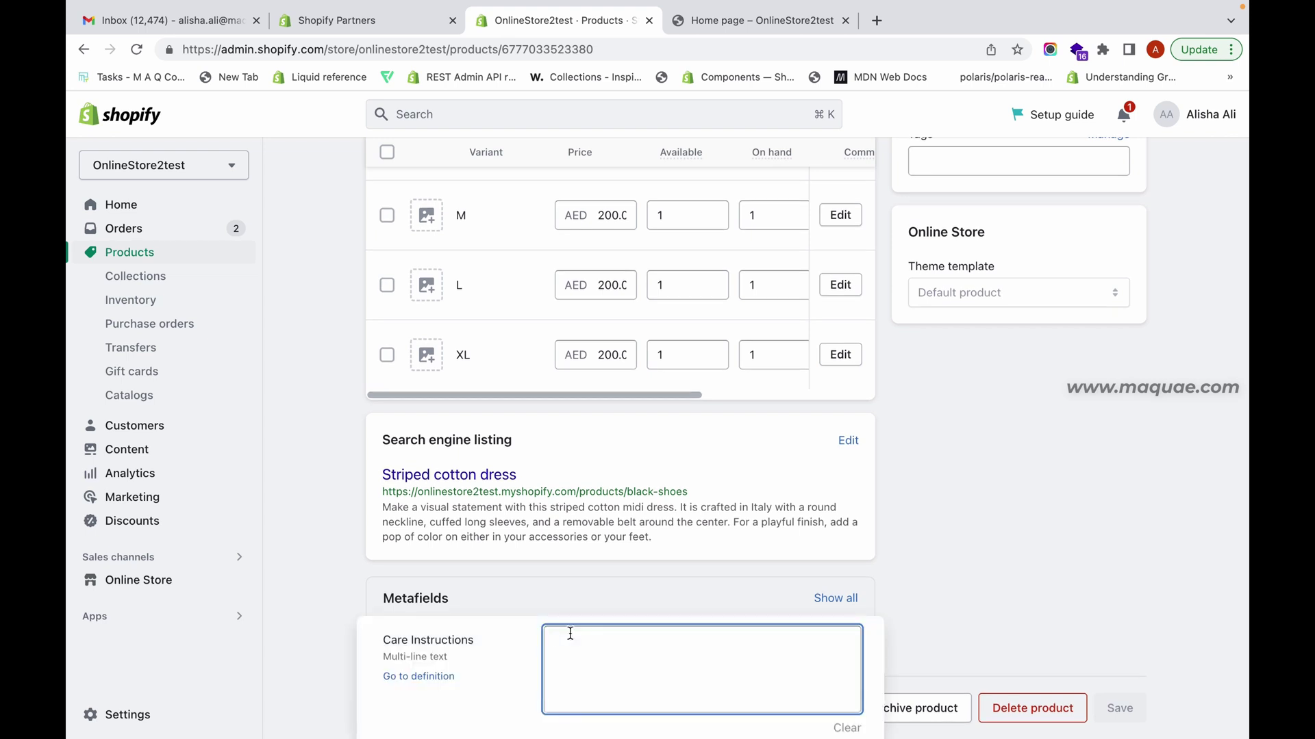
{"action": "type", "text": "Machine Wash"}
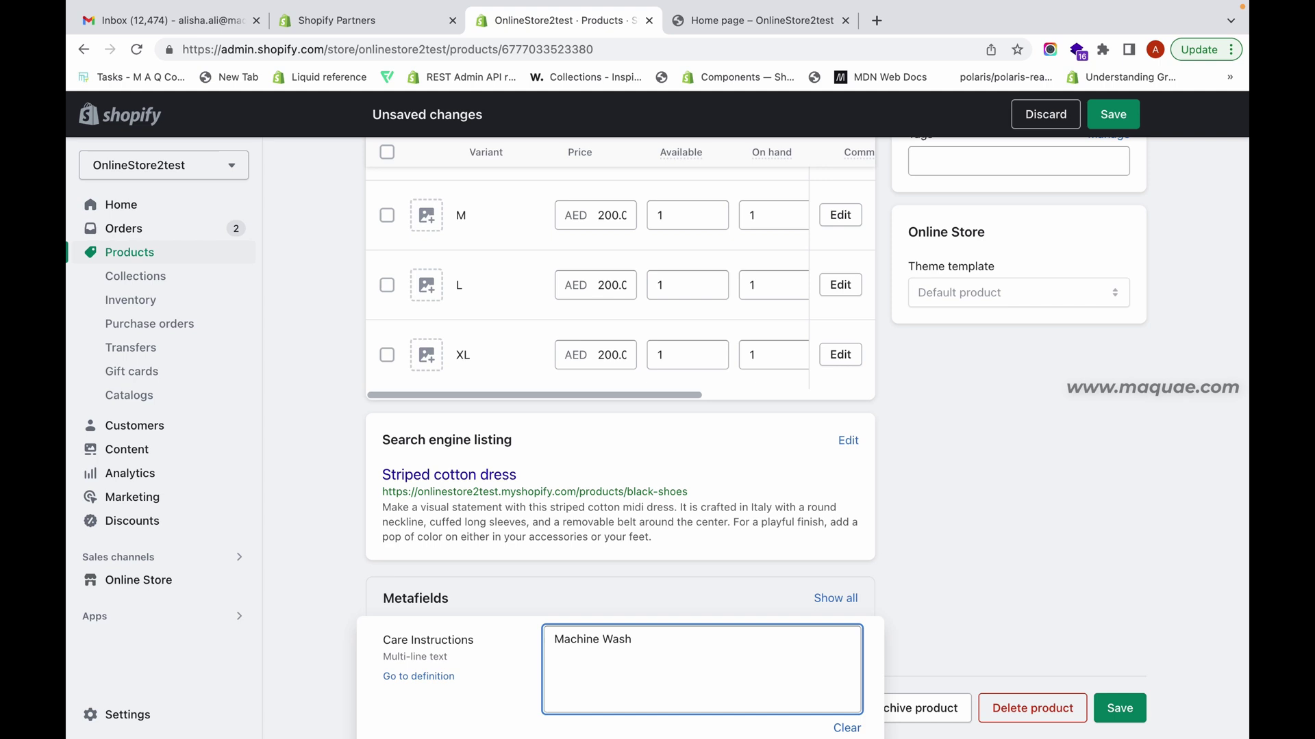
{"action": "left_click", "coordinate": [1119, 708]}
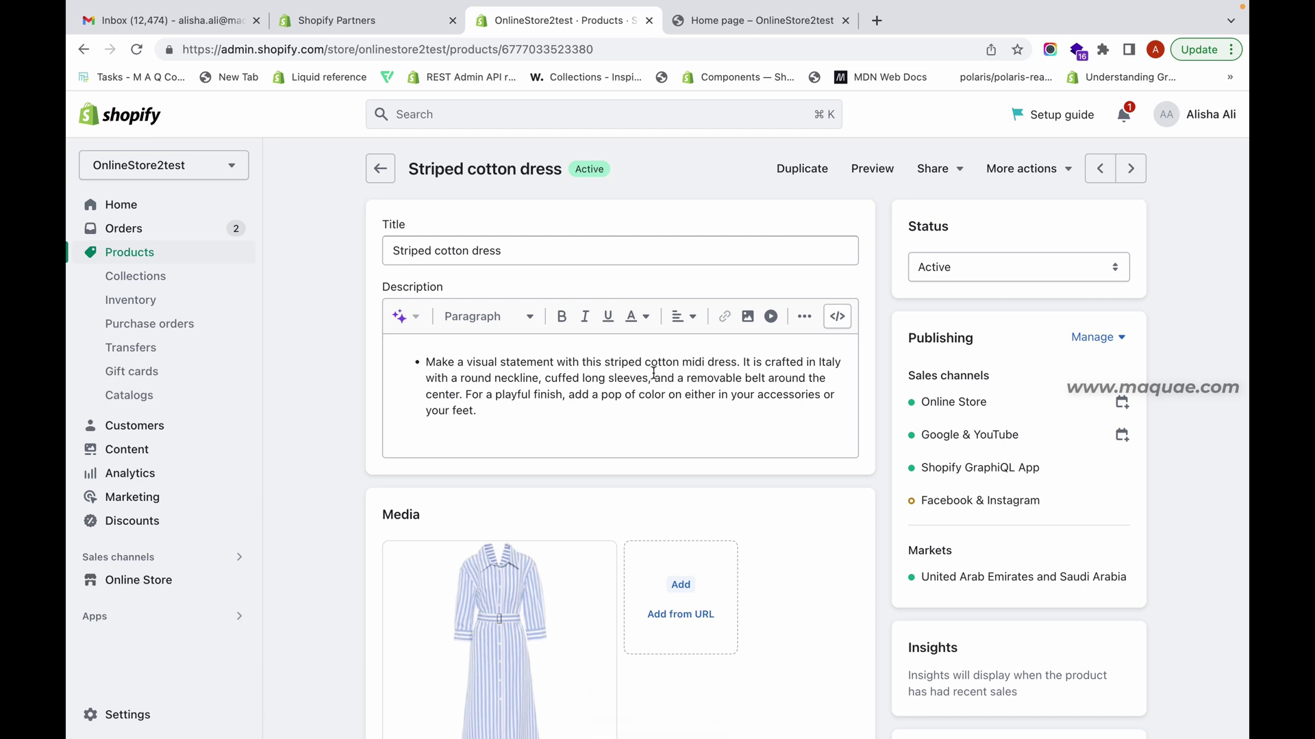
Reload the storefront's dresses collection and check the Midi Dress product page for the care instructions
{"action": "left_click", "coordinate": [770, 19]}
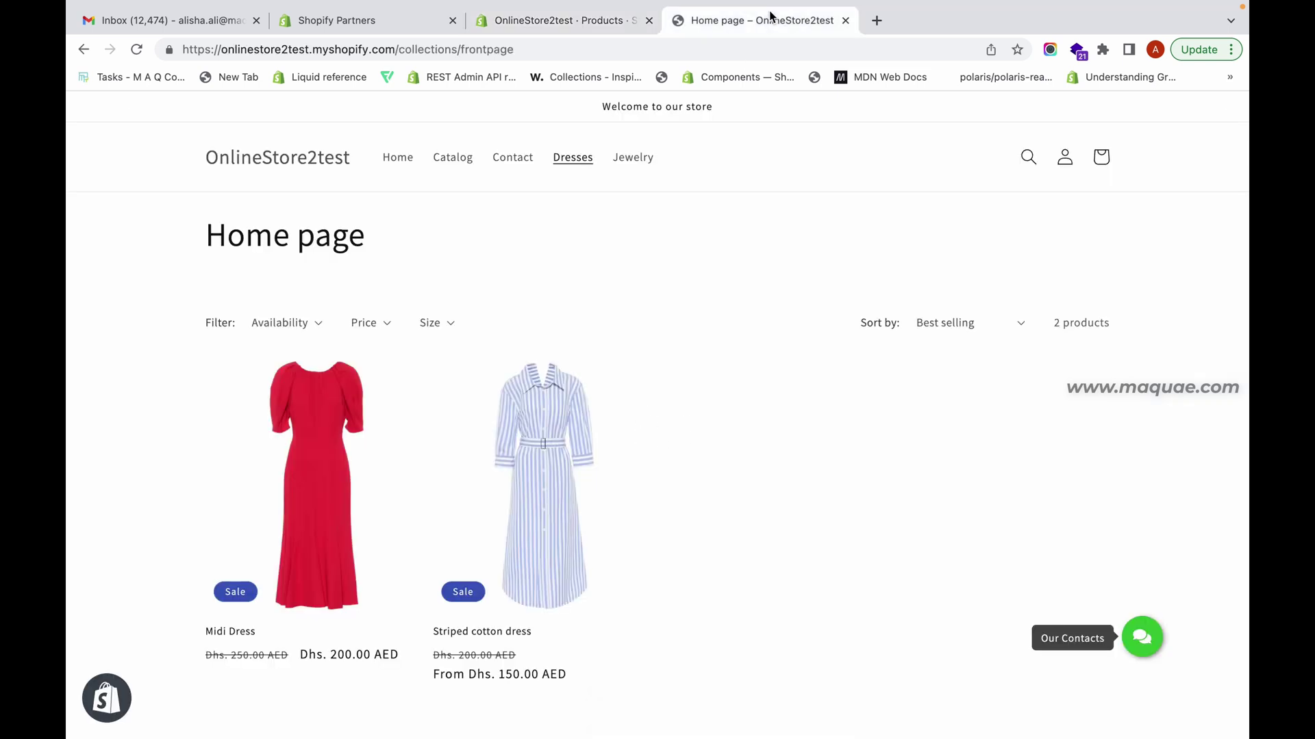
{"action": "key", "text": "super+r"}
{"action": "left_click", "coordinate": [336, 426]}
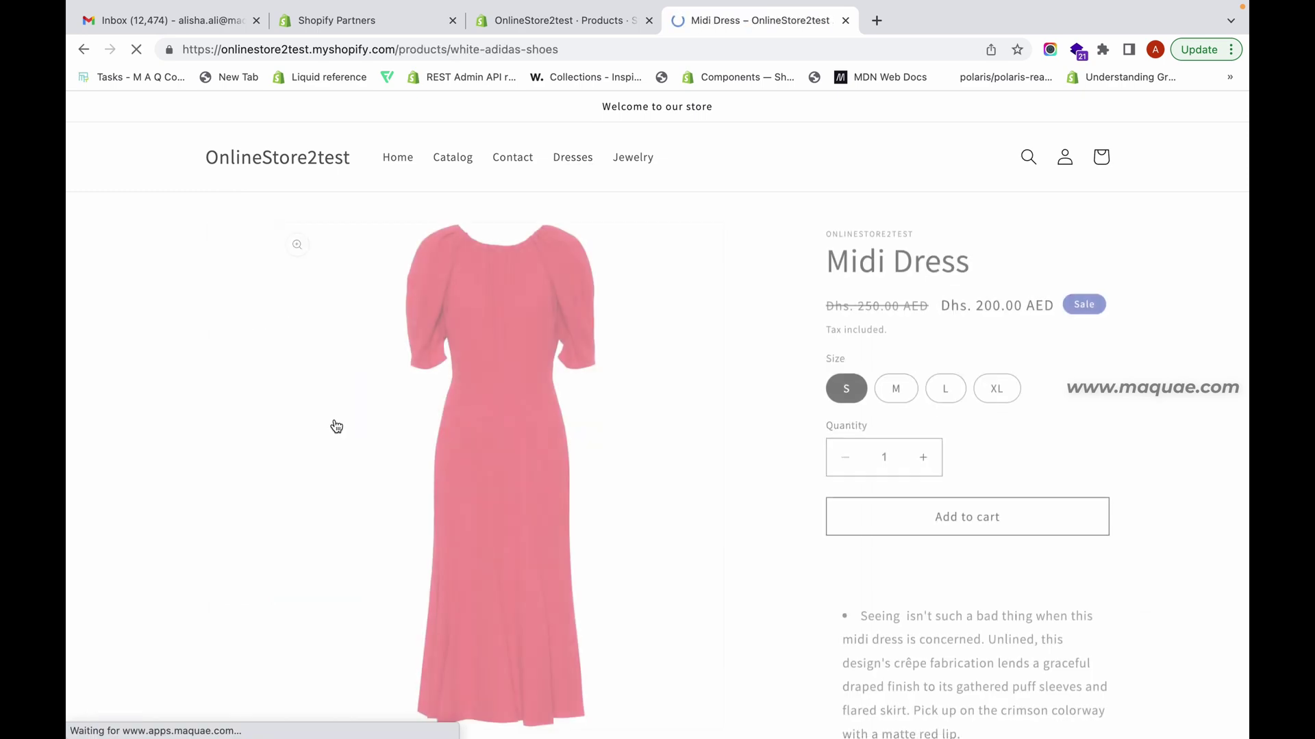
{"action": "scroll", "coordinate": [877, 582], "scroll_direction": "down", "scroll_amount": 6}
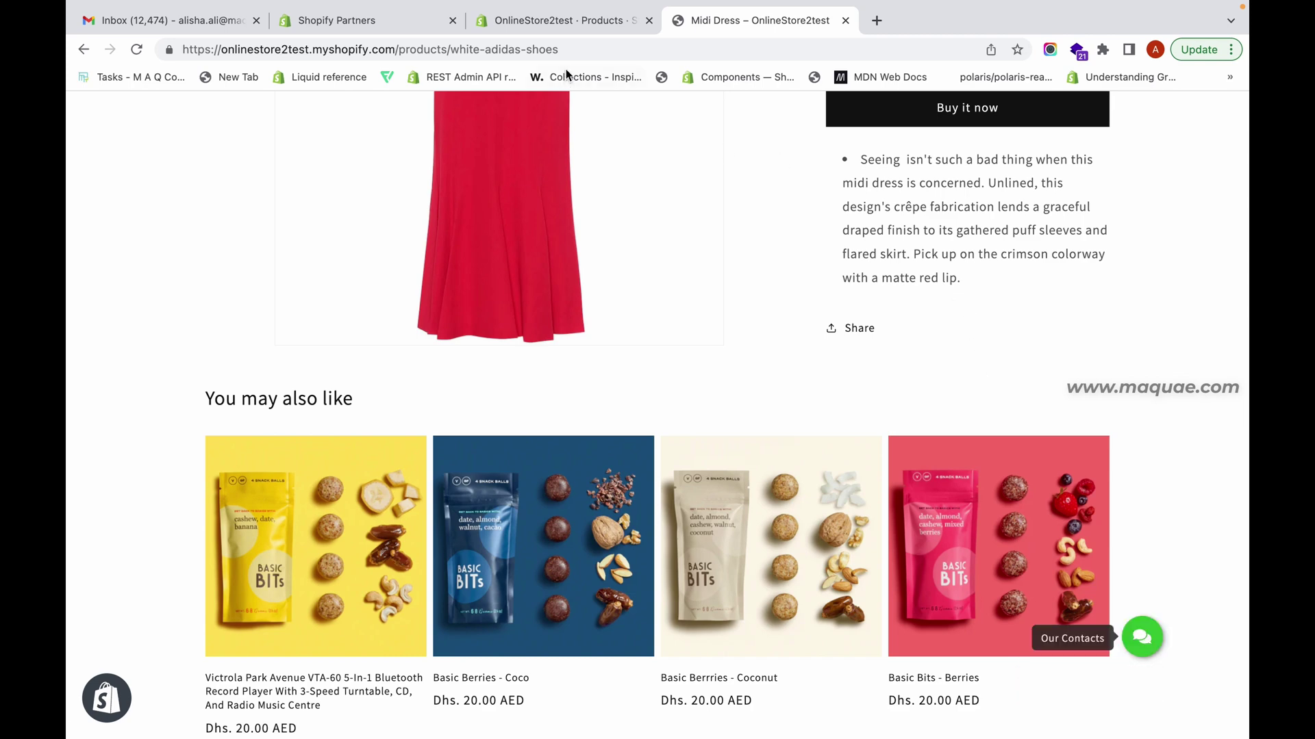
Switch back to the store admin and open the current Dawn theme in the theme editor
{"action": "left_click", "coordinate": [572, 28]}
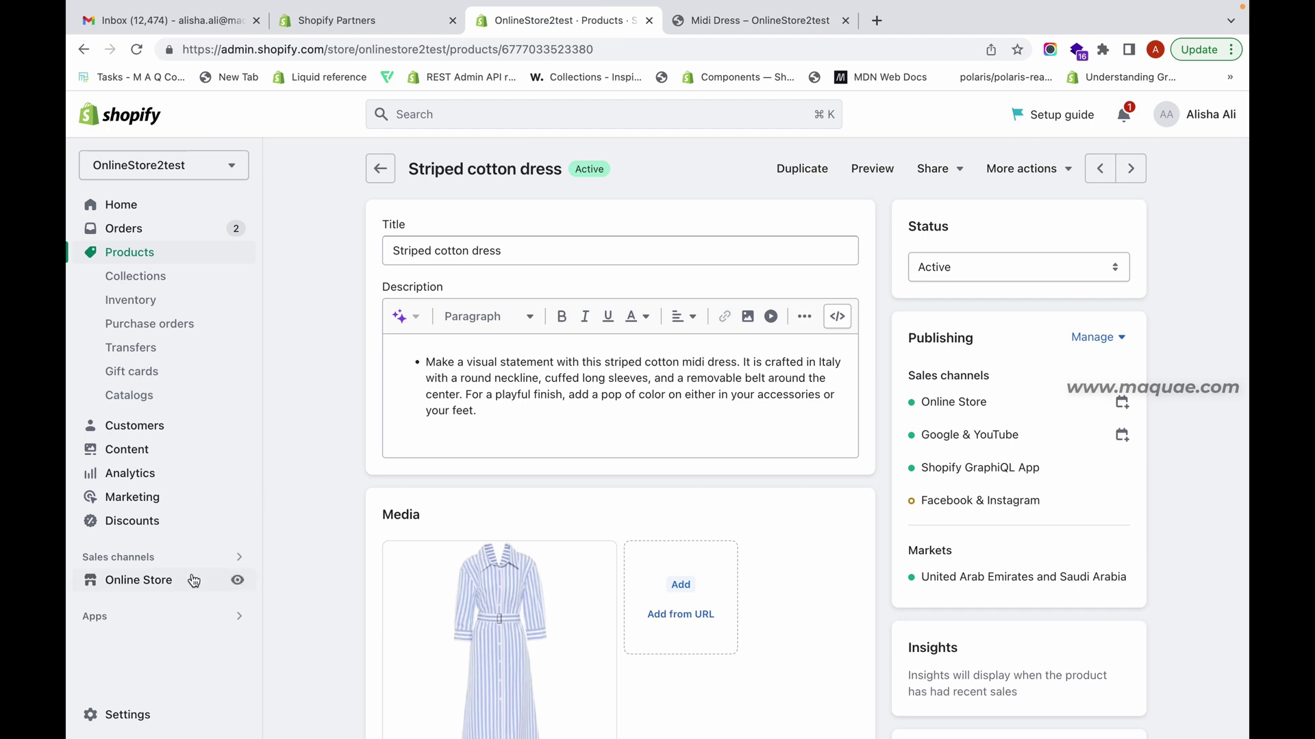
{"action": "left_click", "coordinate": [169, 584]}
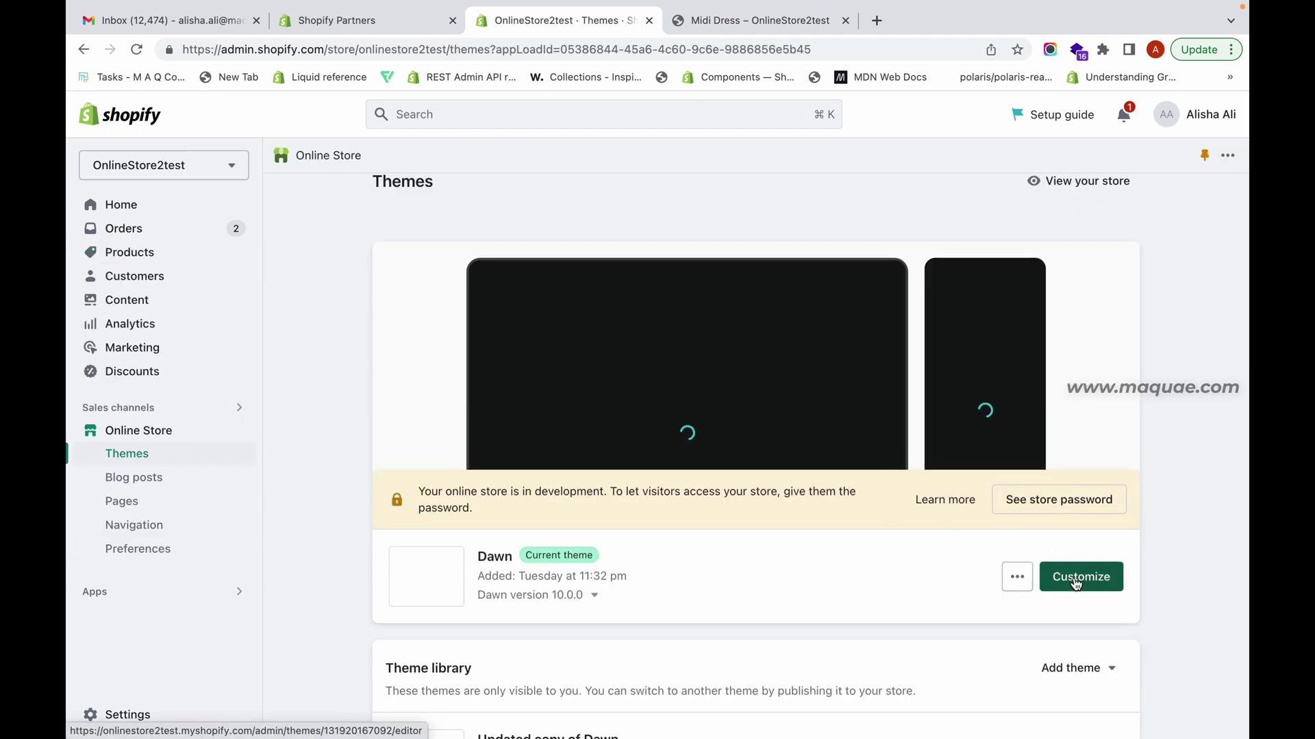
{"action": "left_click", "coordinate": [1076, 577]}
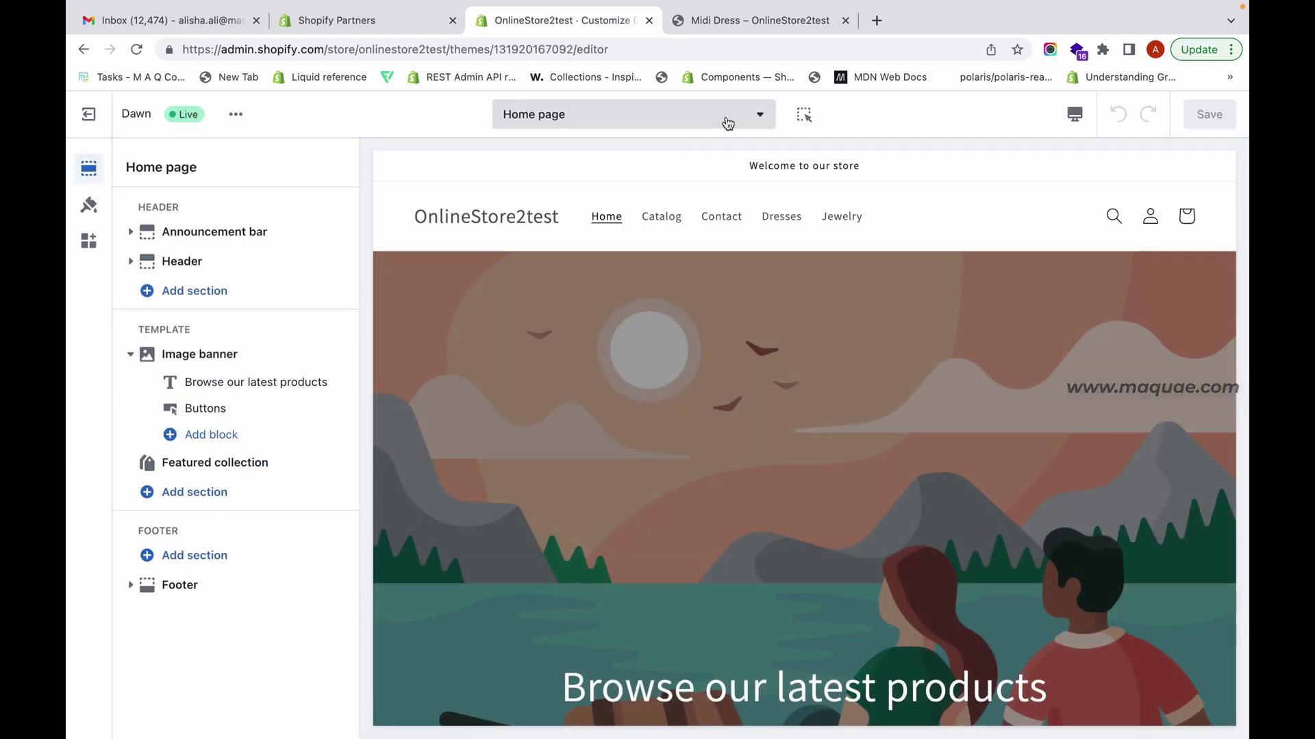
Switch the theme editor from the home page to the Default product template
{"action": "left_click", "coordinate": [725, 122]}
{"action": "left_click", "coordinate": [701, 241]}
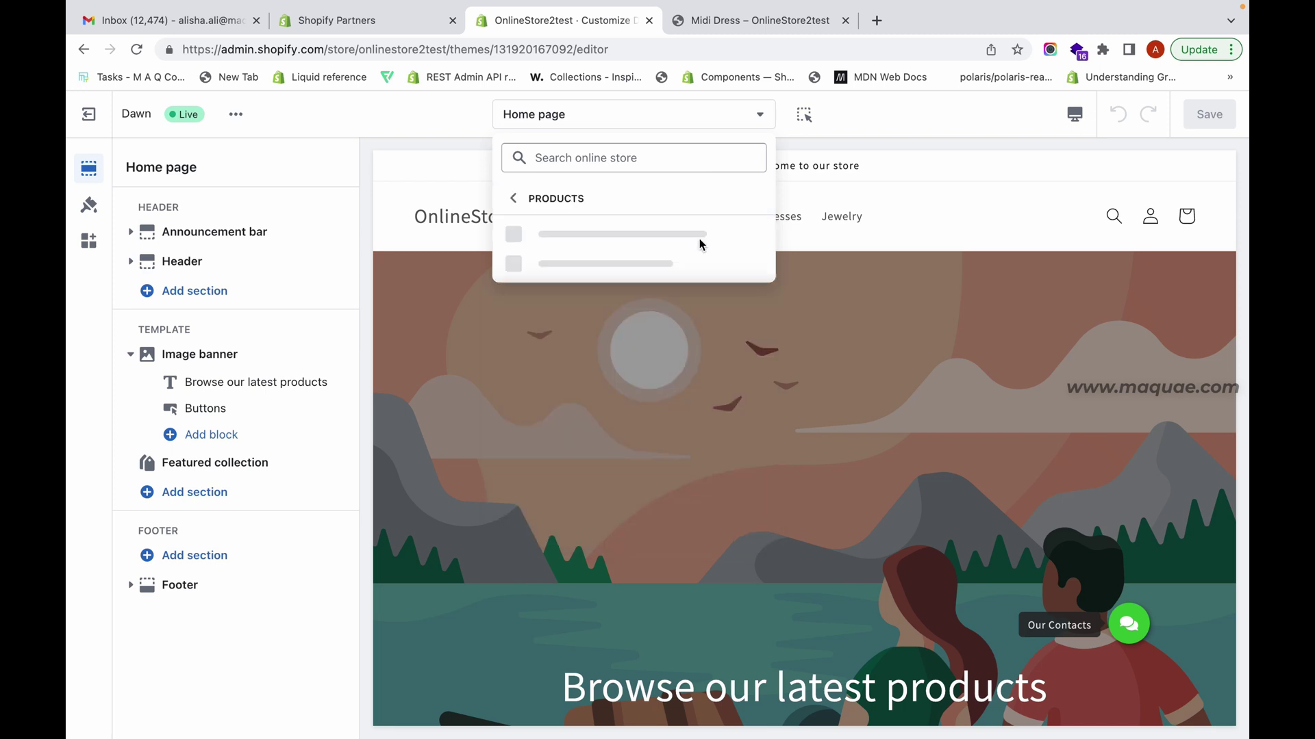
{"action": "left_click", "coordinate": [699, 241]}
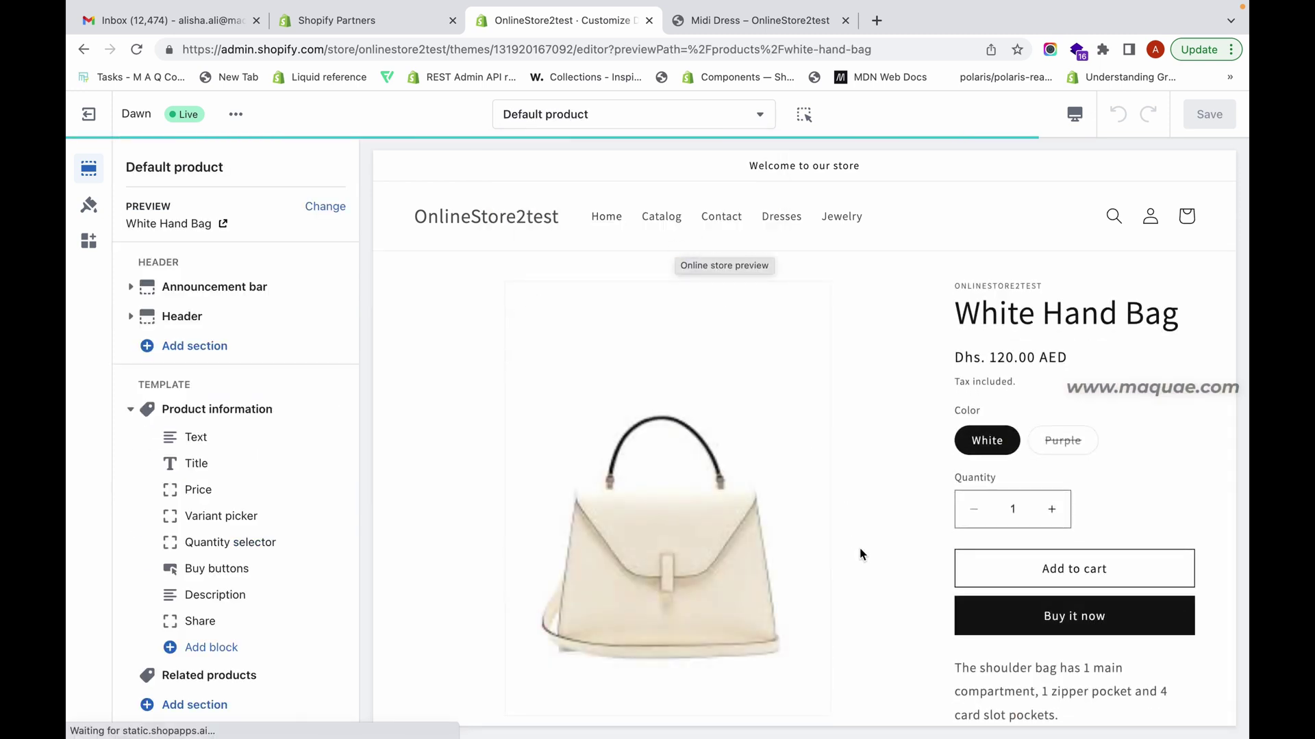
Add a Collapsible row block to the Product information section of the template
{"action": "scroll", "coordinate": [856, 551], "scroll_direction": "down", "scroll_amount": 5}
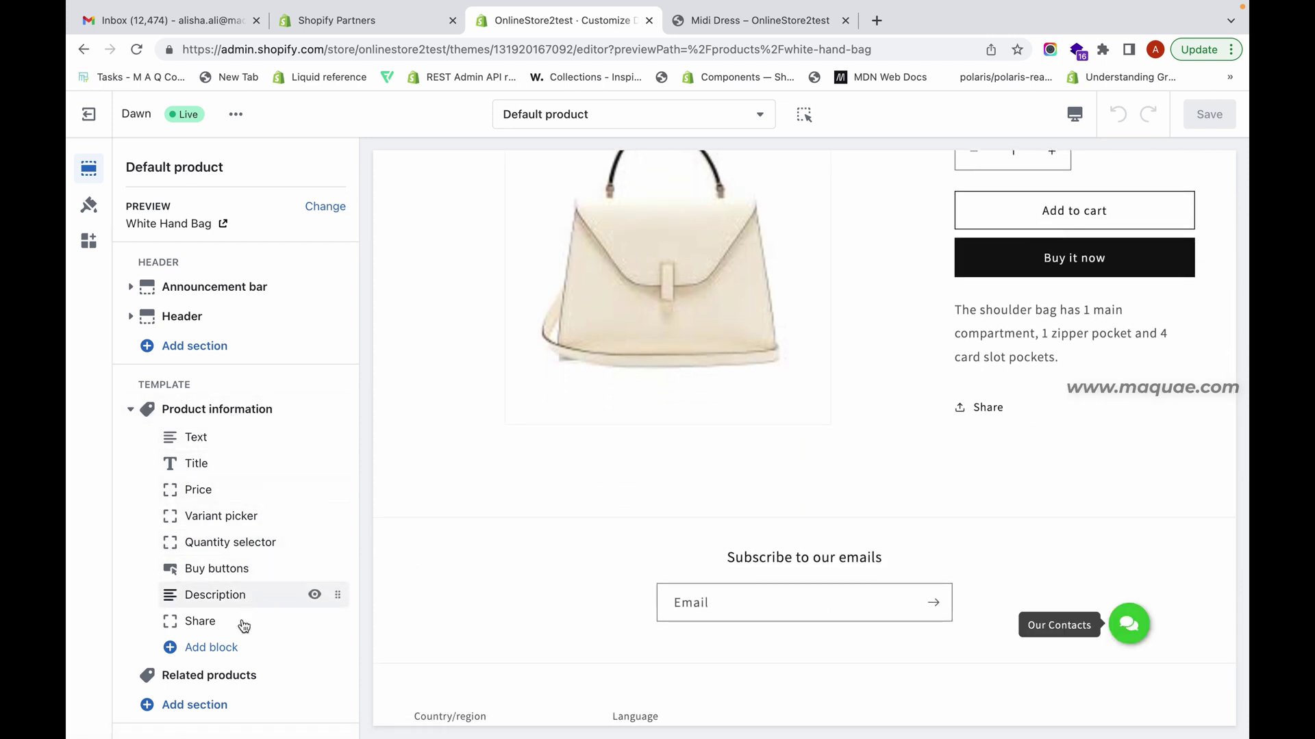
{"action": "left_click", "coordinate": [209, 647]}
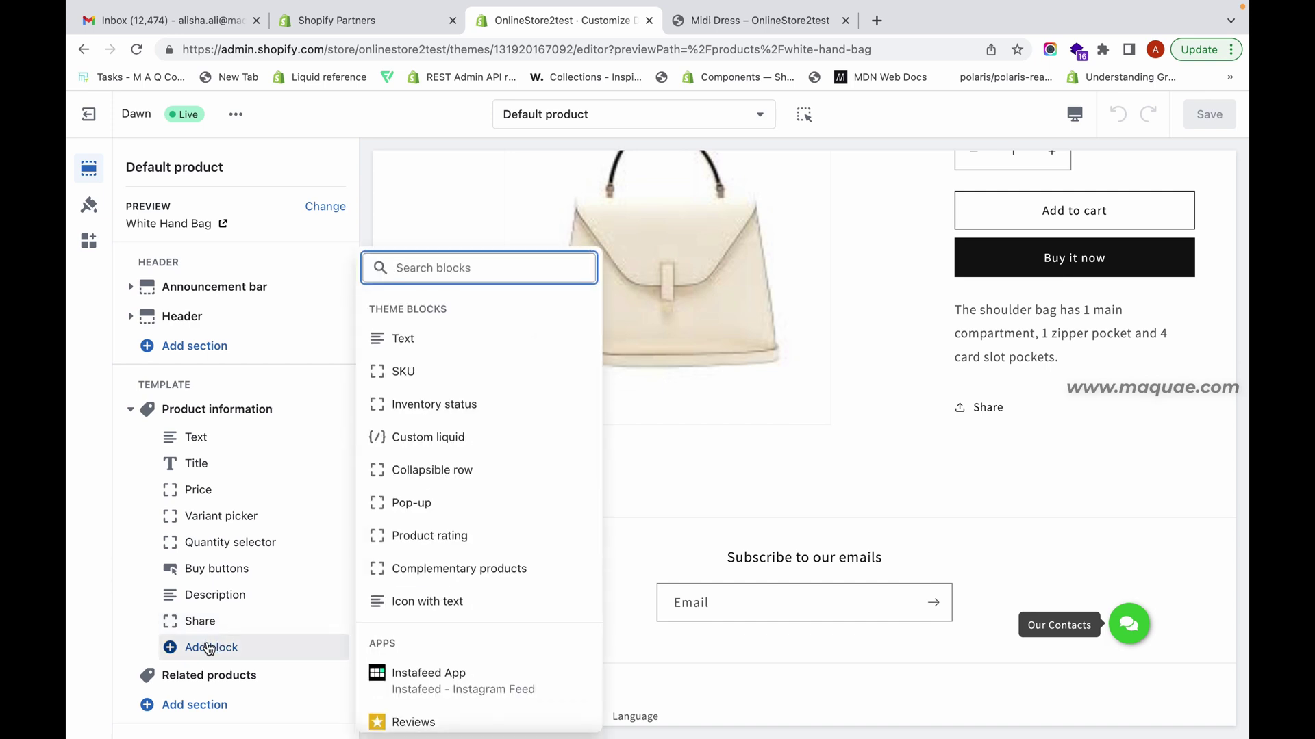
{"action": "left_click", "coordinate": [449, 477]}
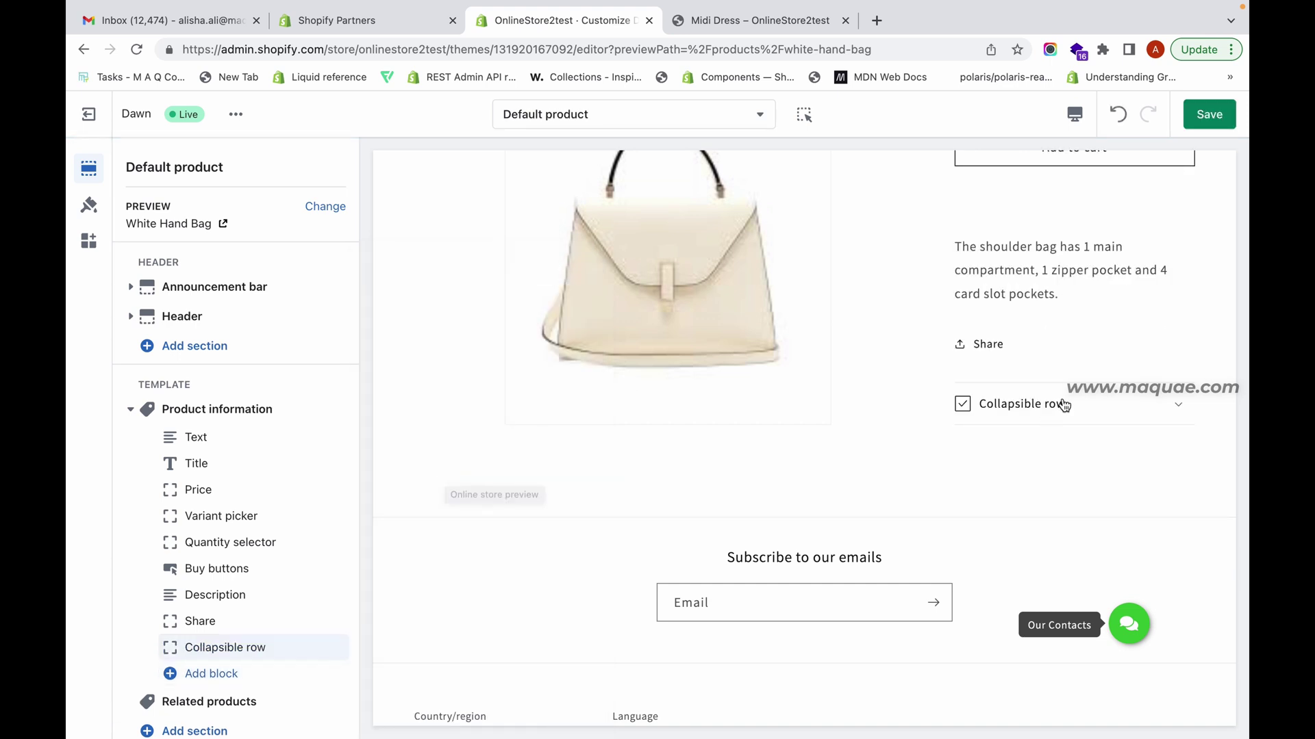
Change the new collapsible row's heading to "Care Instructions"
{"action": "left_click", "coordinate": [255, 648]}
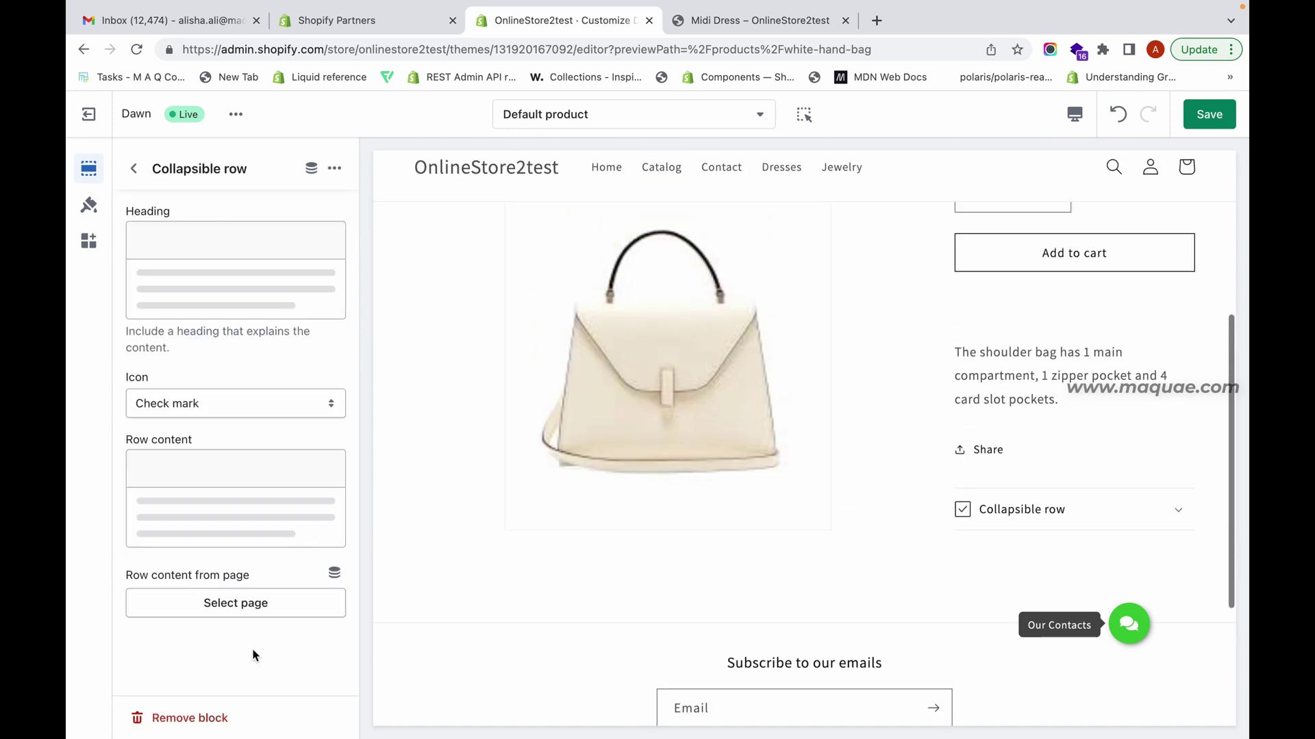
{"action": "left_click", "coordinate": [227, 245]}
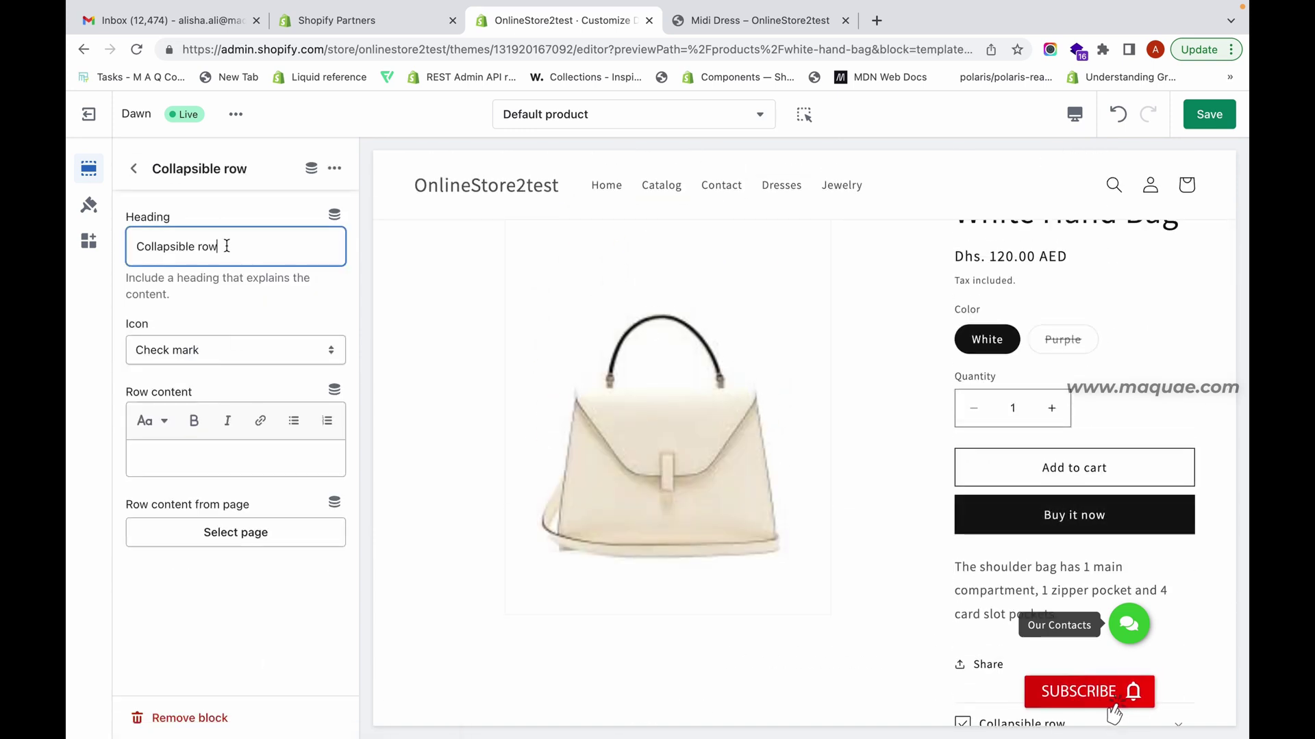
{"action": "key", "text": "super+a"}
{"action": "key", "text": "BackSpace"}
{"action": "type", "text": "C"}
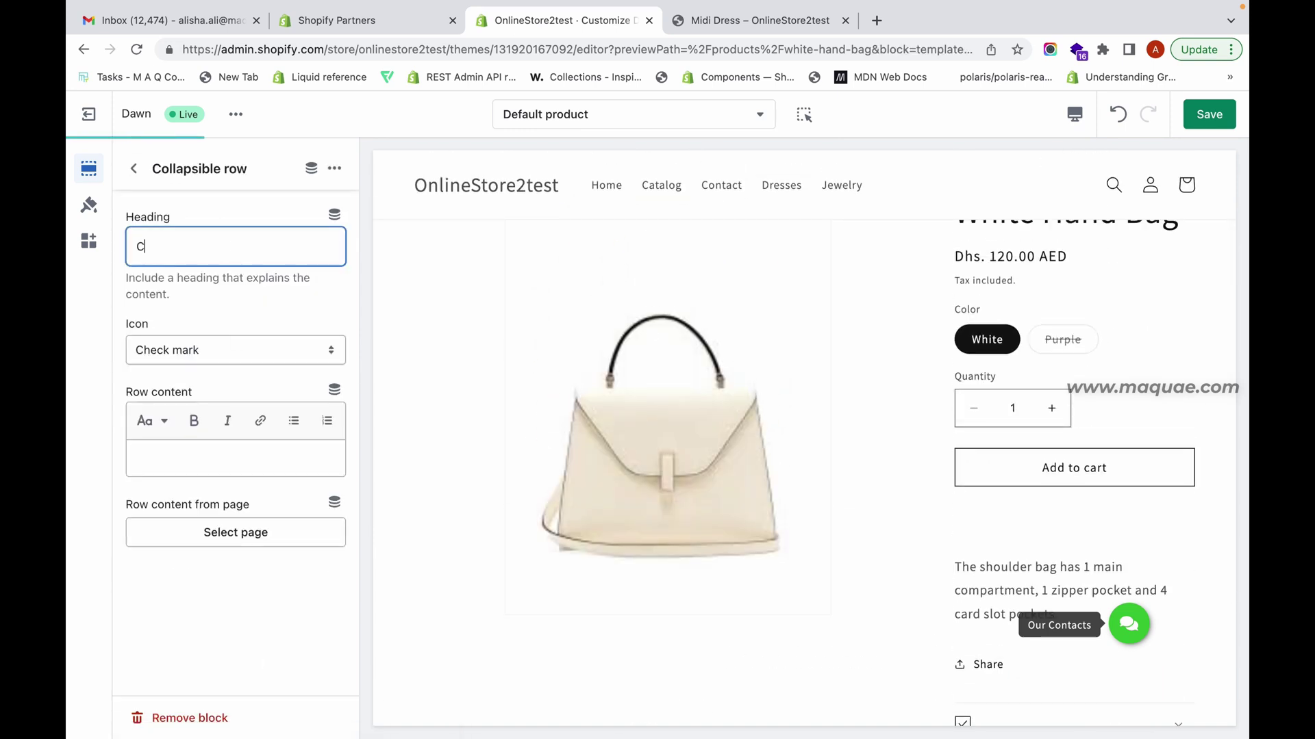
{"action": "type", "text": "ar"}
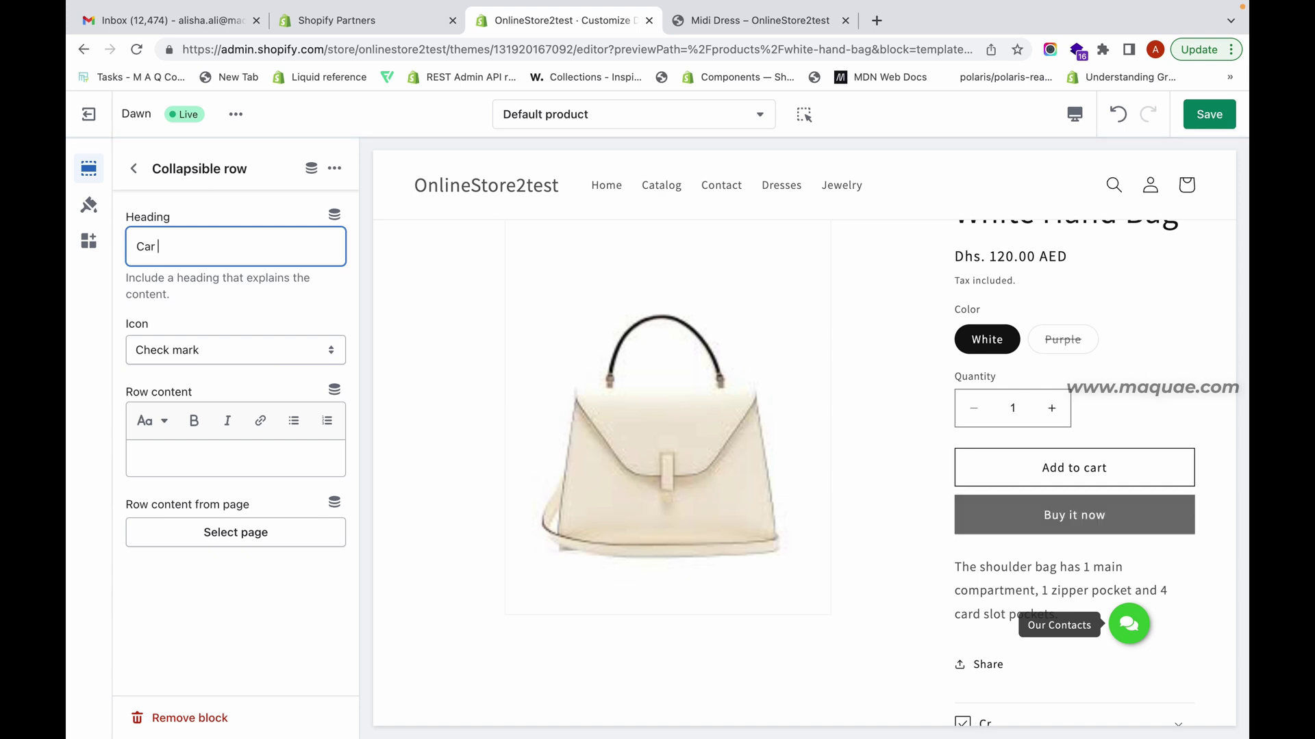
{"action": "type", "text": "e Instr"}
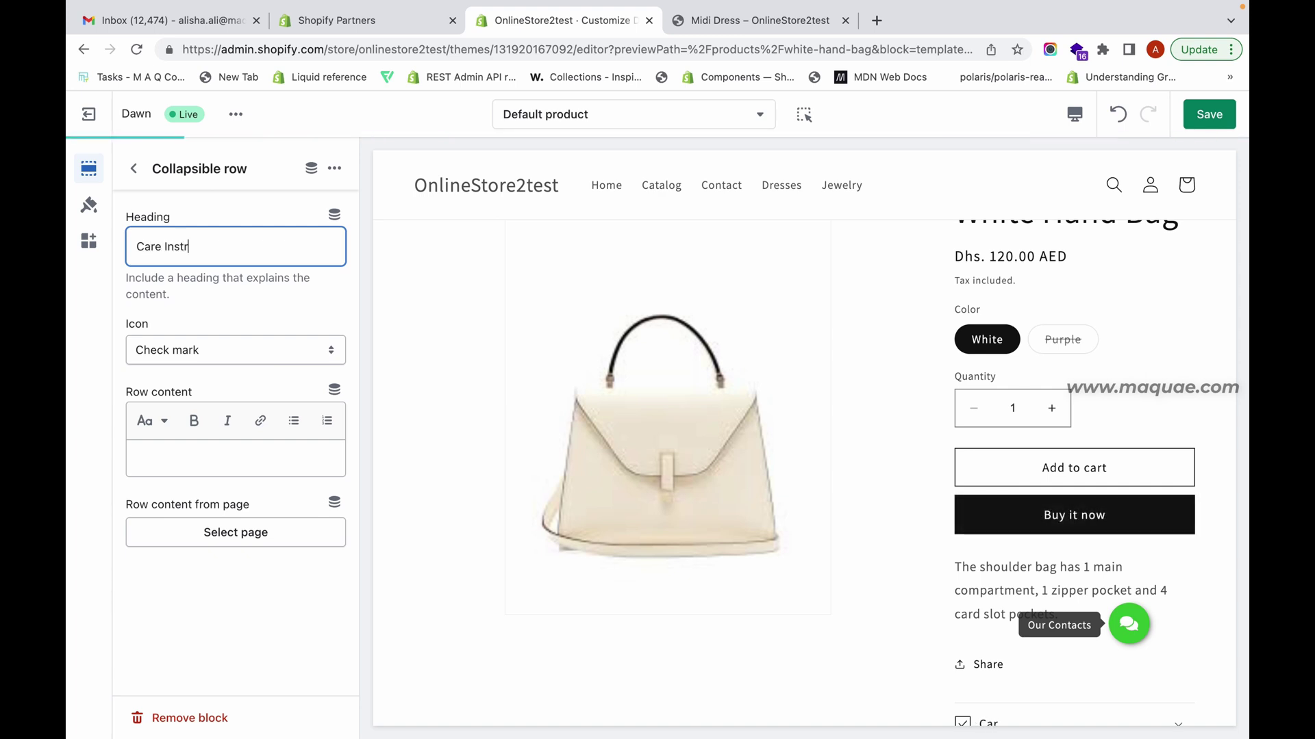
{"action": "type", "text": "uctions"}
{"action": "key", "text": "Tab"}
Set the collapsible row's icon to Star and check the row in the product preview
{"action": "left_click", "coordinate": [250, 354]}
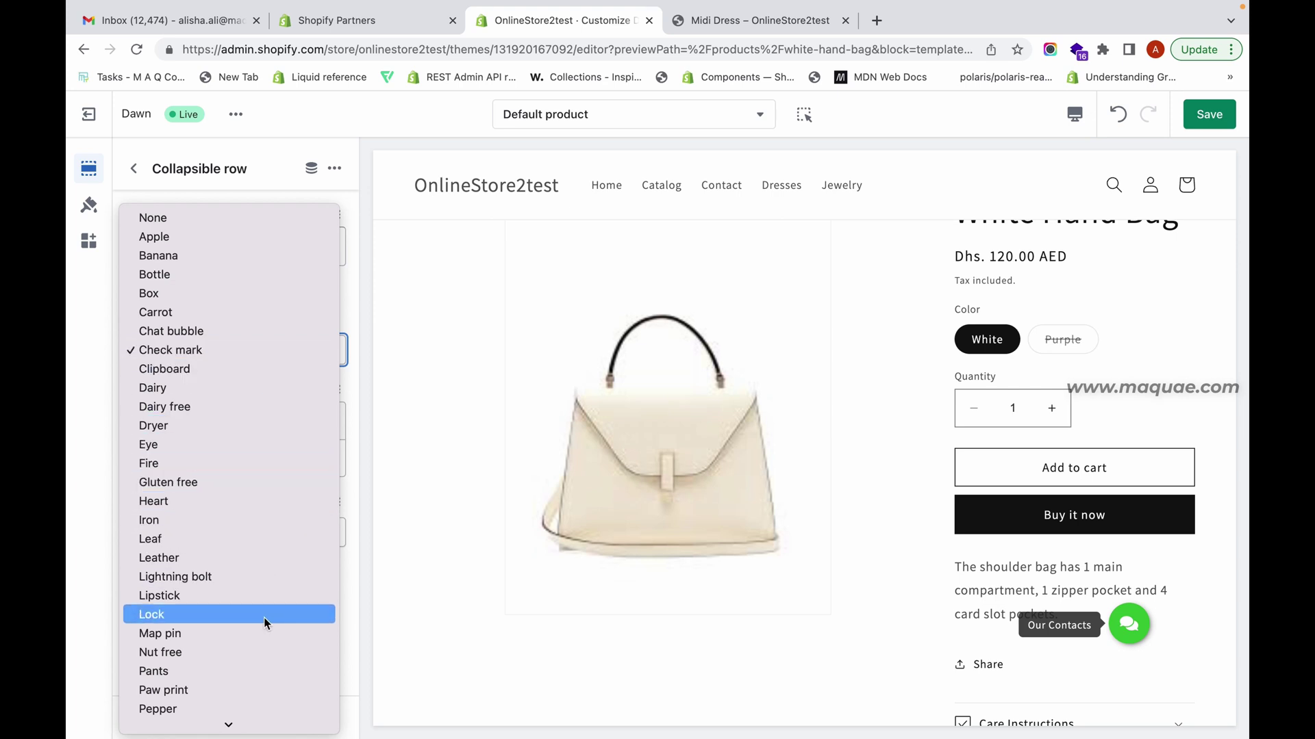
{"action": "scroll", "coordinate": [264, 617], "scroll_direction": "down", "scroll_amount": 3}
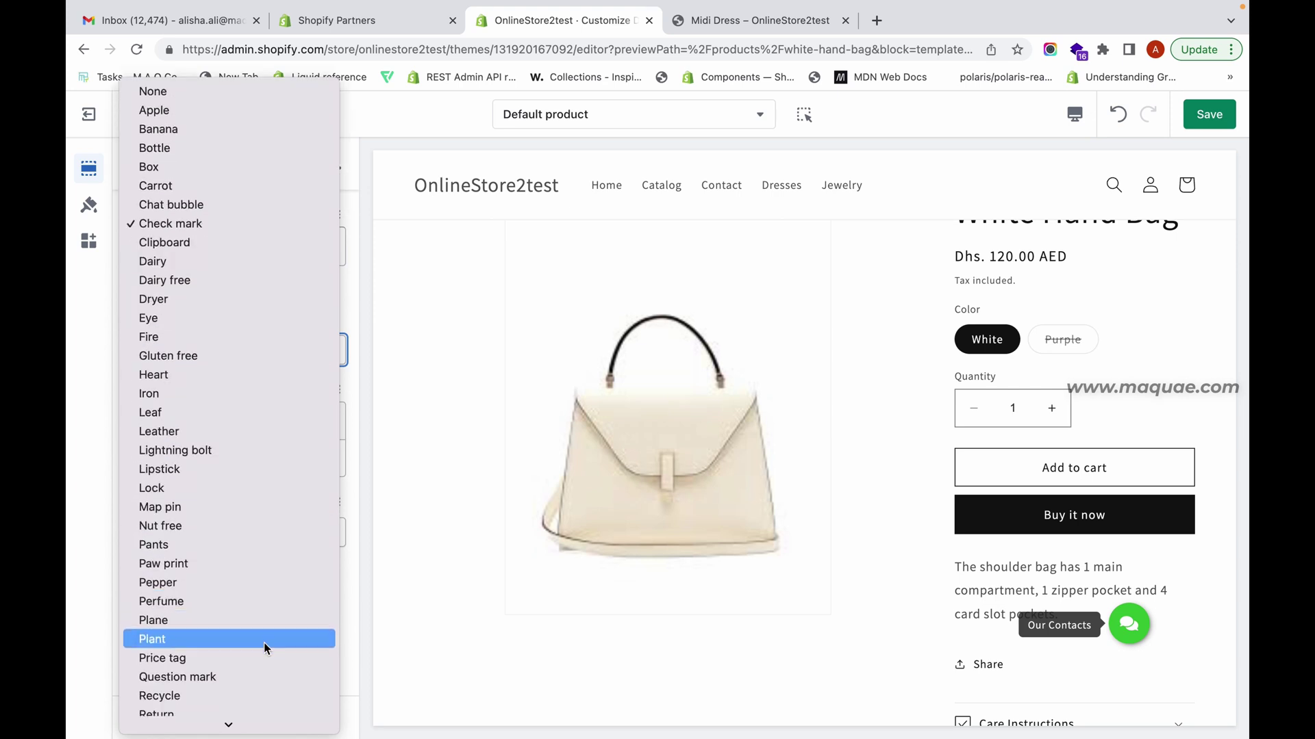
{"action": "scroll", "coordinate": [260, 685], "scroll_direction": "down", "scroll_amount": 3}
{"action": "left_click", "coordinate": [260, 699]}
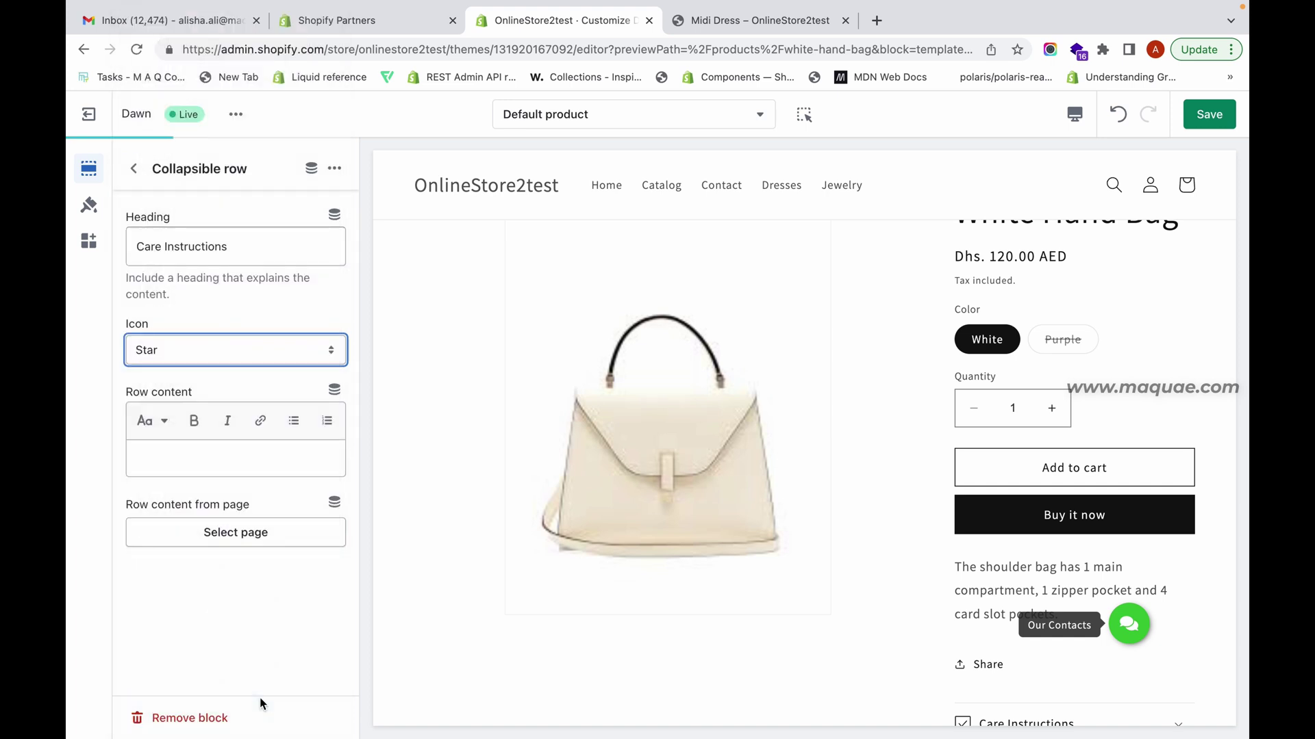
{"action": "scroll", "coordinate": [954, 675], "scroll_direction": "down", "scroll_amount": 1}
{"action": "scroll", "coordinate": [954, 676], "scroll_direction": "down", "scroll_amount": 2}
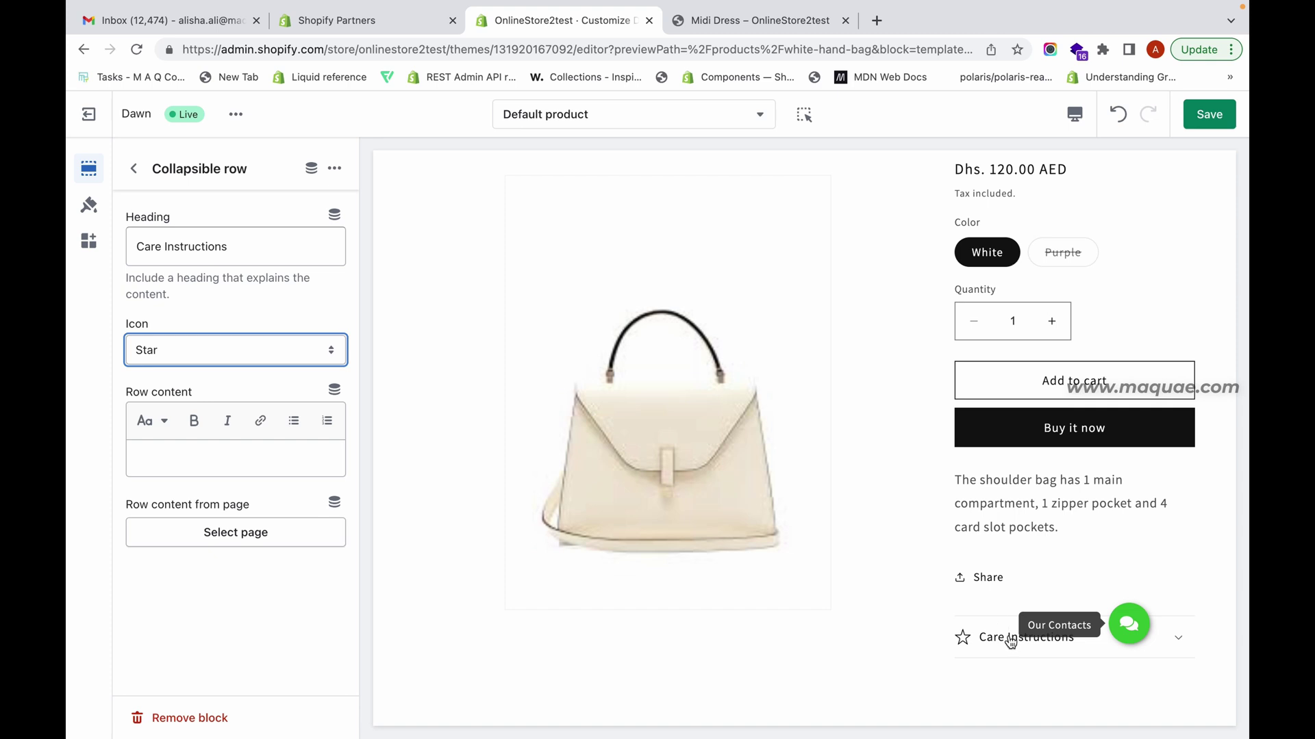
Enter "Static Content" as the row content, save the template, and expand the Care Instructions row in the preview
{"action": "left_click", "coordinate": [304, 452]}
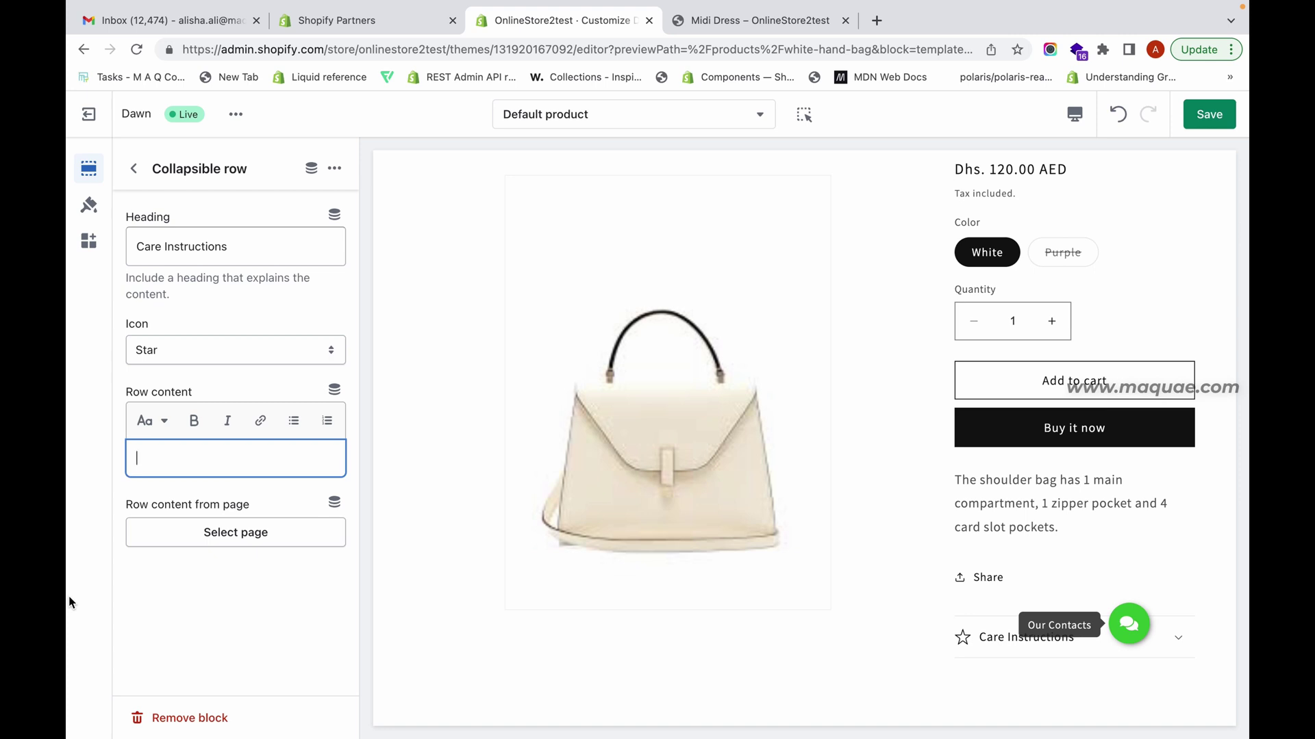
{"action": "type", "text": "Static Content"}
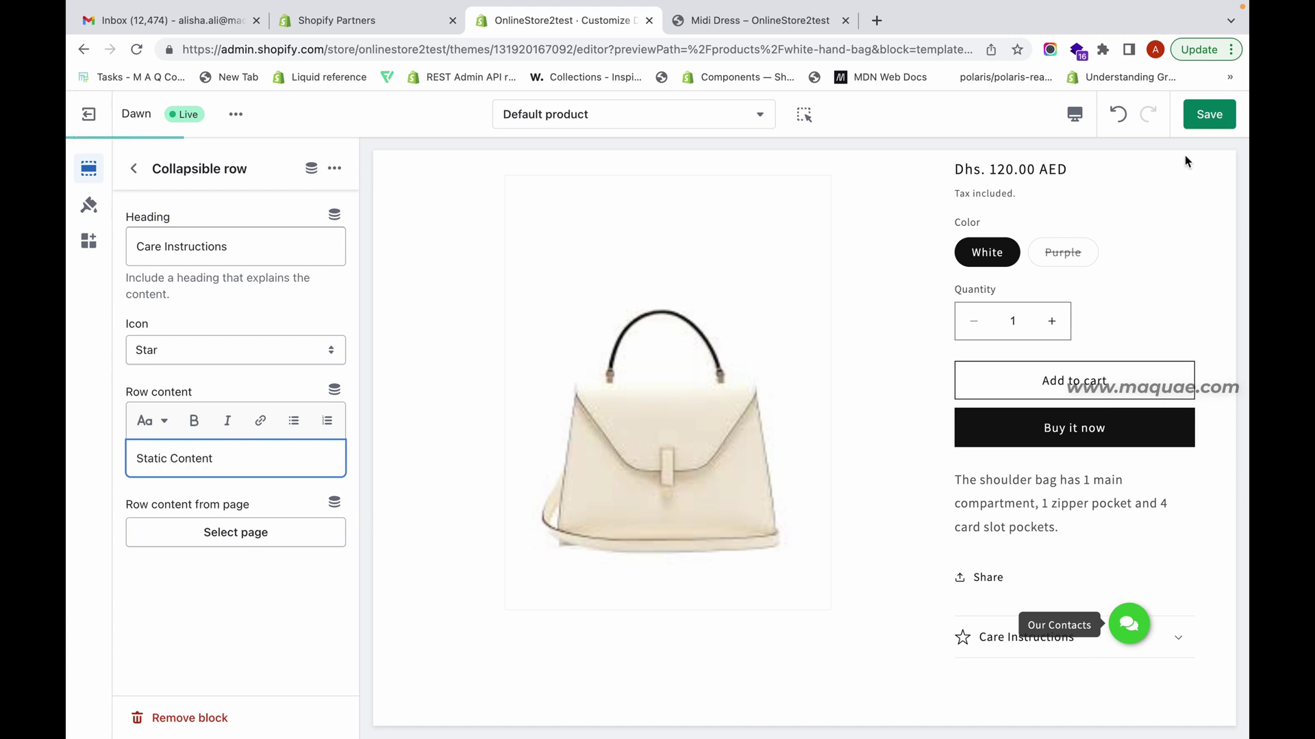
{"action": "left_click", "coordinate": [1205, 122]}
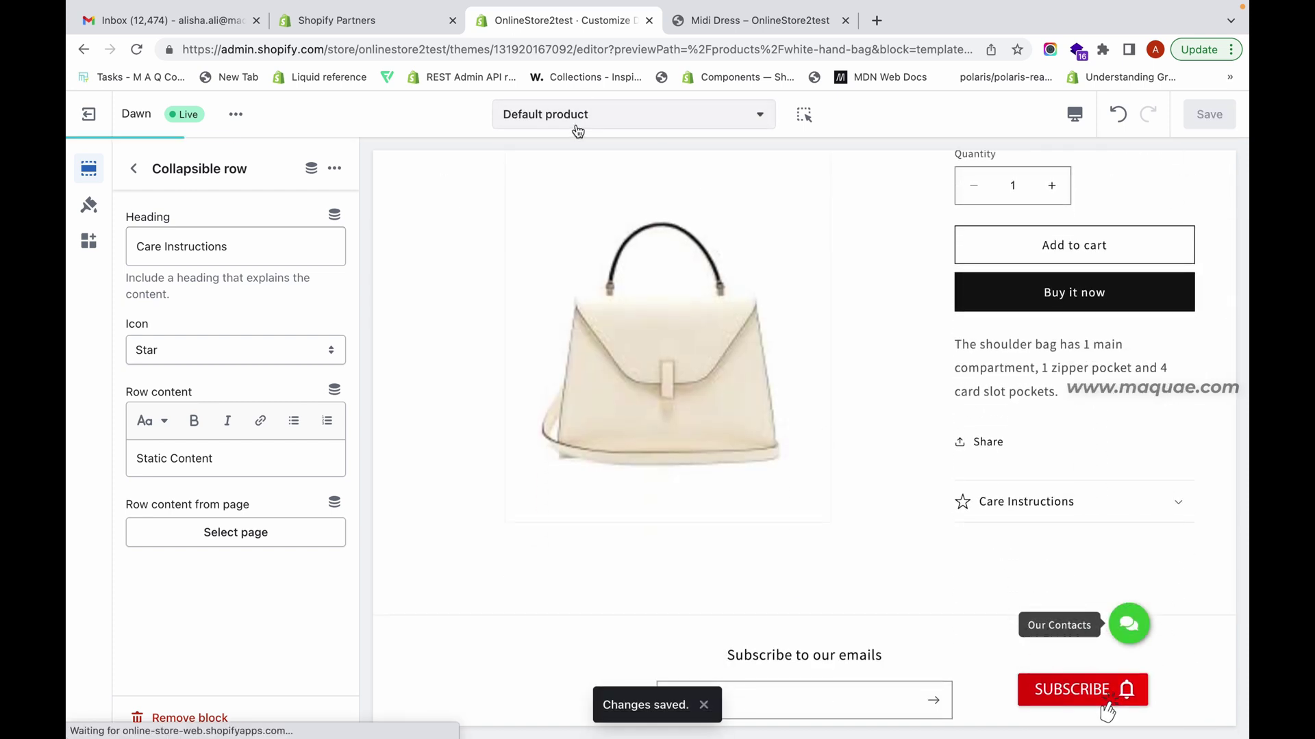
{"action": "left_click", "coordinate": [1051, 518]}
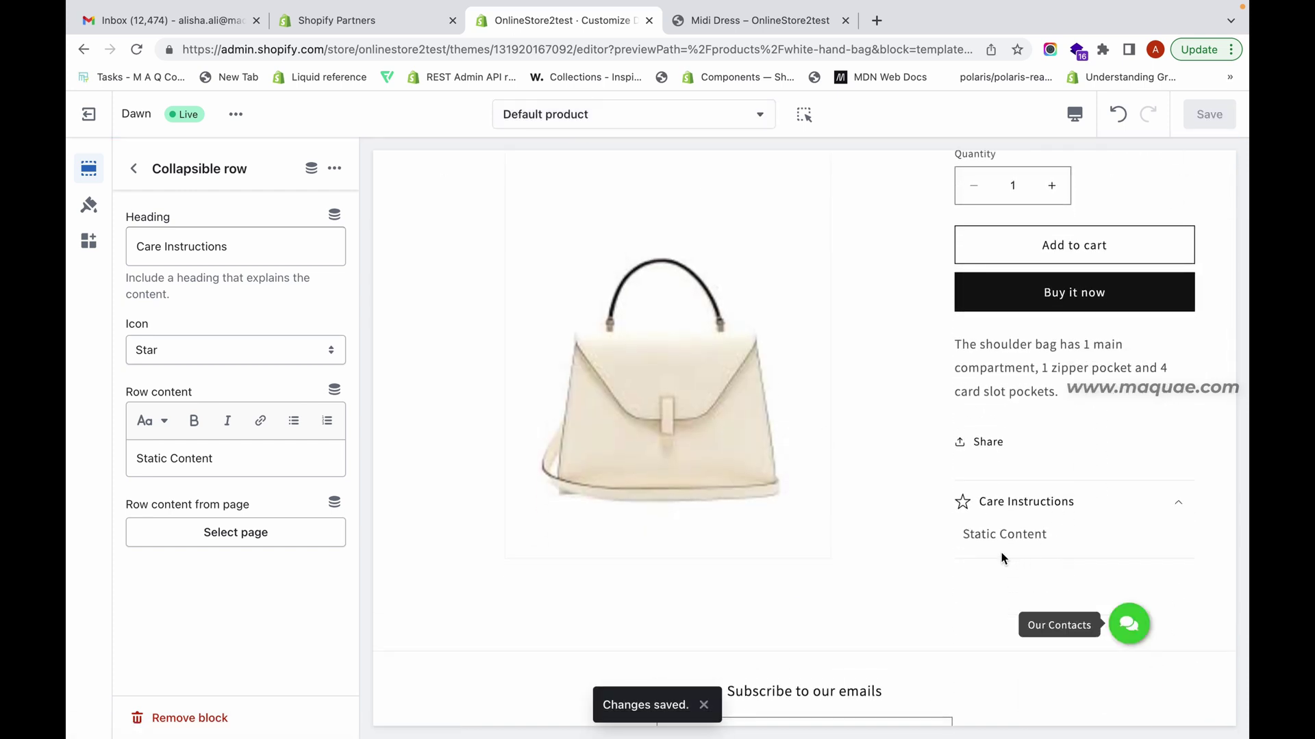
Replace the static row content with the product's Care Instructions metafield as dynamic source and save the template
{"action": "left_click", "coordinate": [209, 468]}
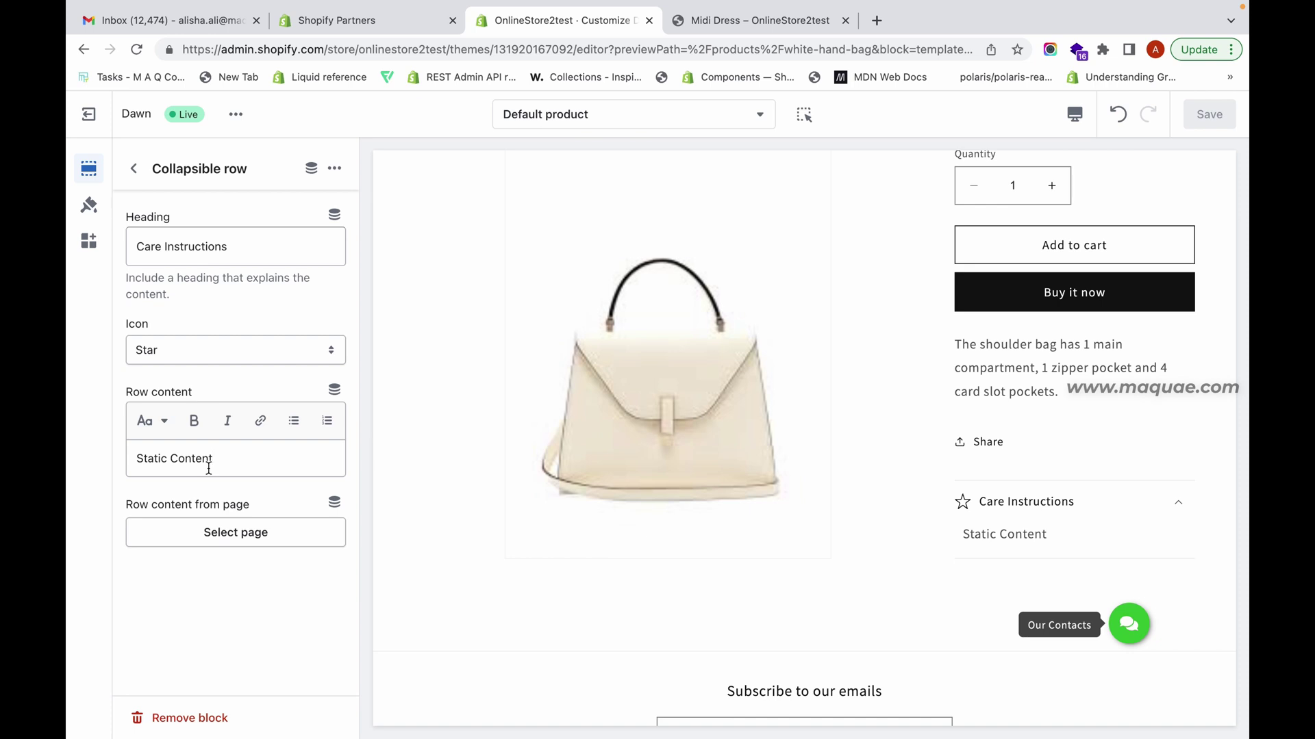
{"action": "triple_click", "coordinate": [209, 469]}
{"action": "key", "text": "BackSpace"}
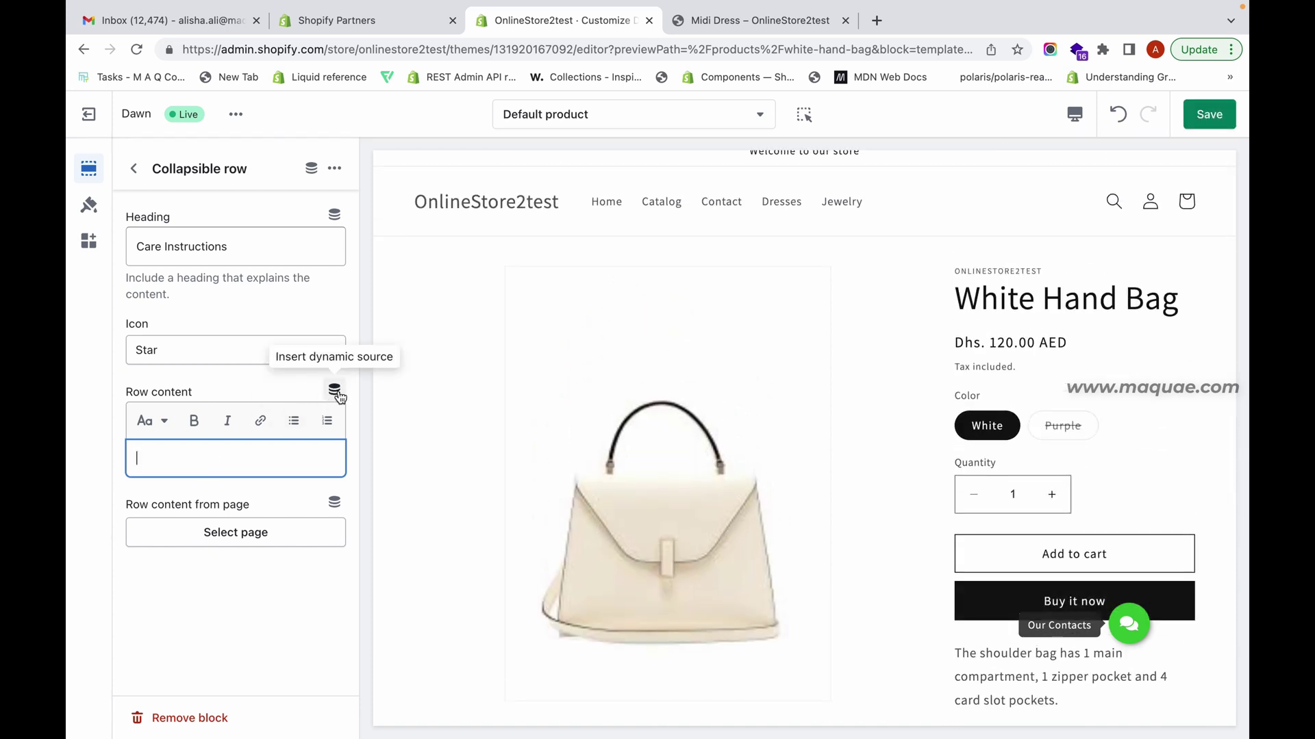
{"action": "left_click", "coordinate": [335, 391]}
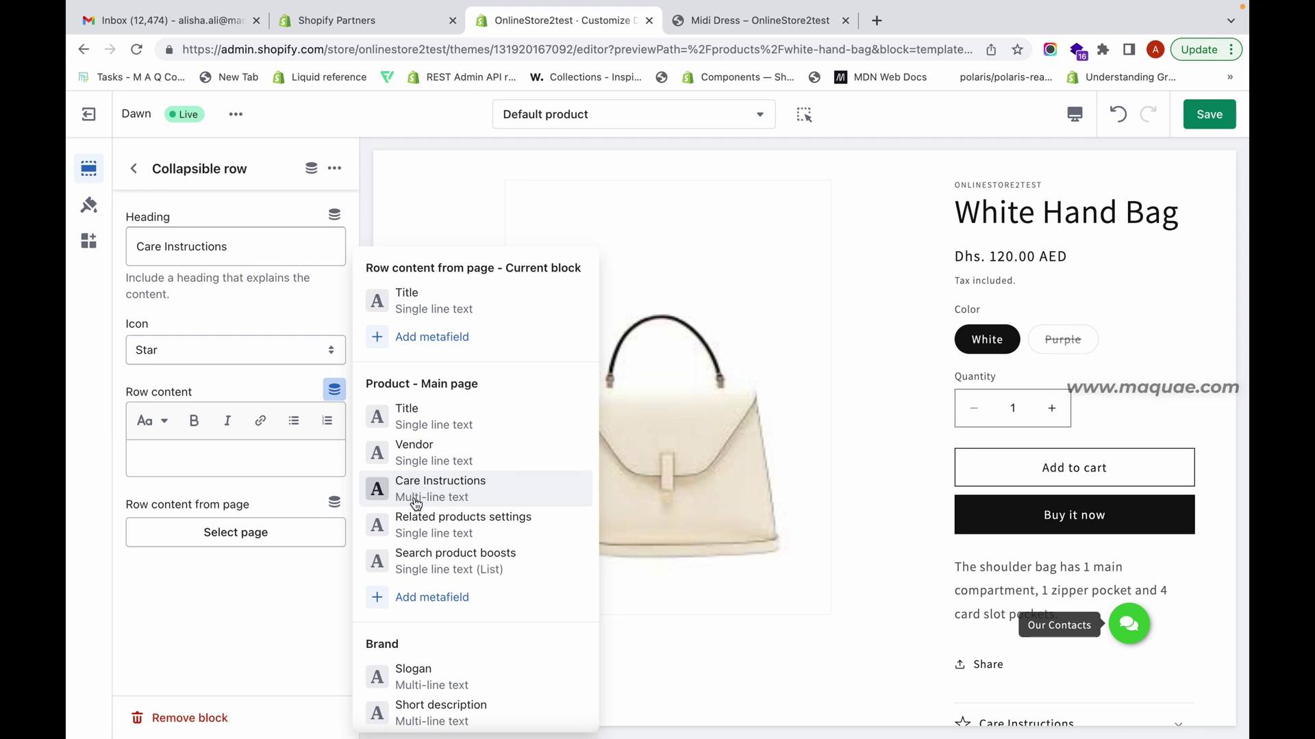
{"action": "left_click", "coordinate": [457, 489]}
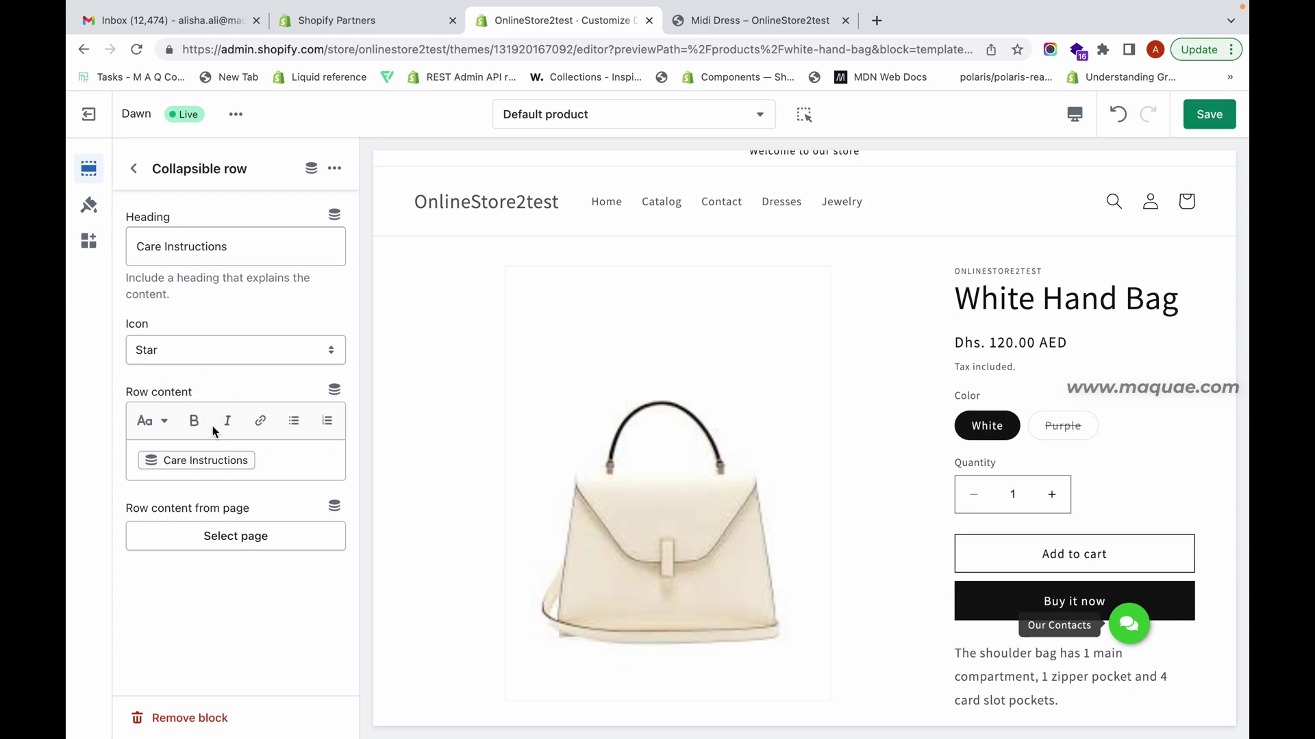
{"action": "left_click", "coordinate": [1207, 123]}
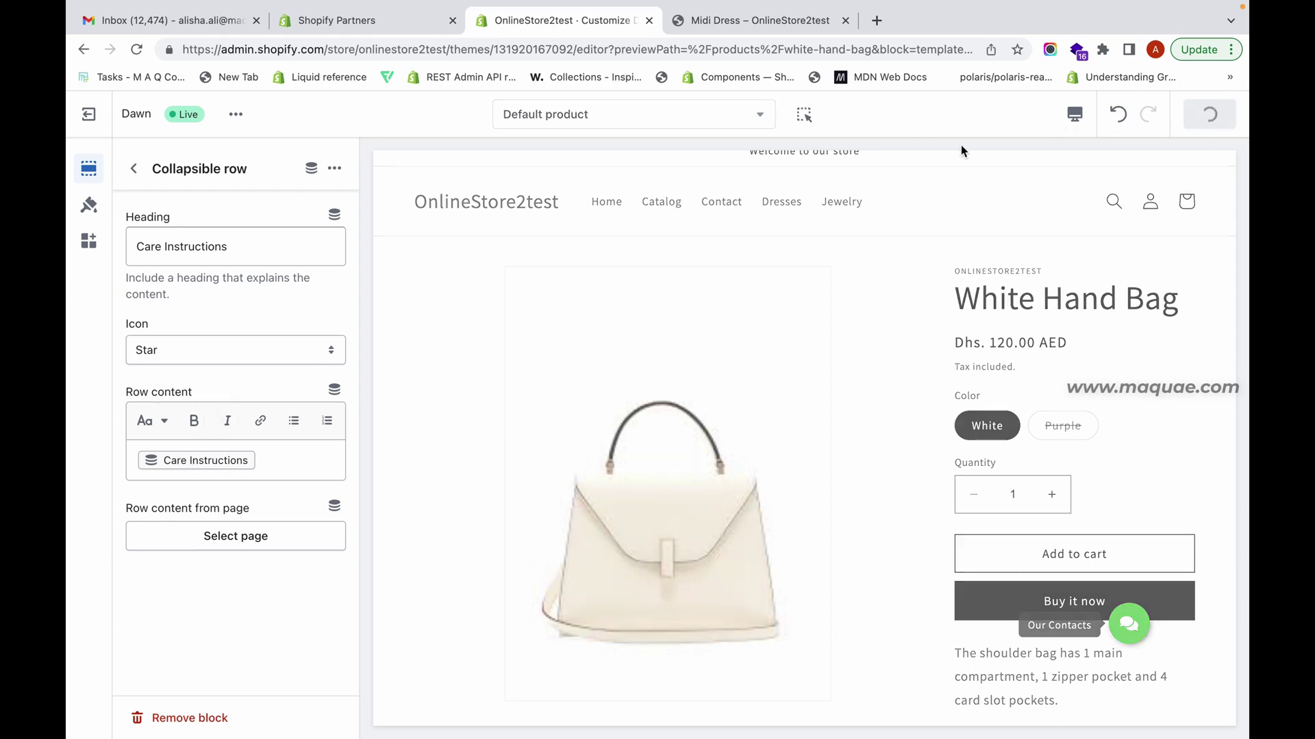
Reload the storefront's Midi Dress page and check the text inside its Care Instructions row
{"action": "left_click", "coordinate": [710, 63]}
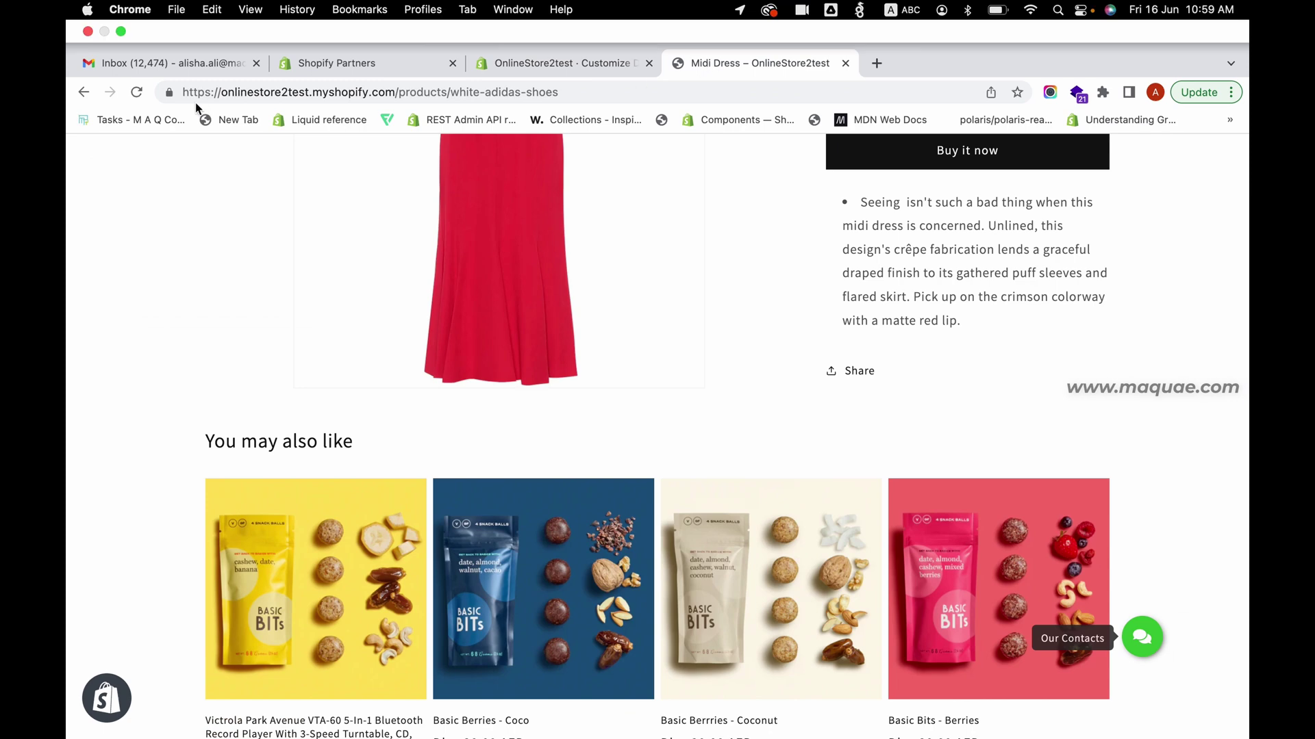
{"action": "left_click", "coordinate": [138, 92]}
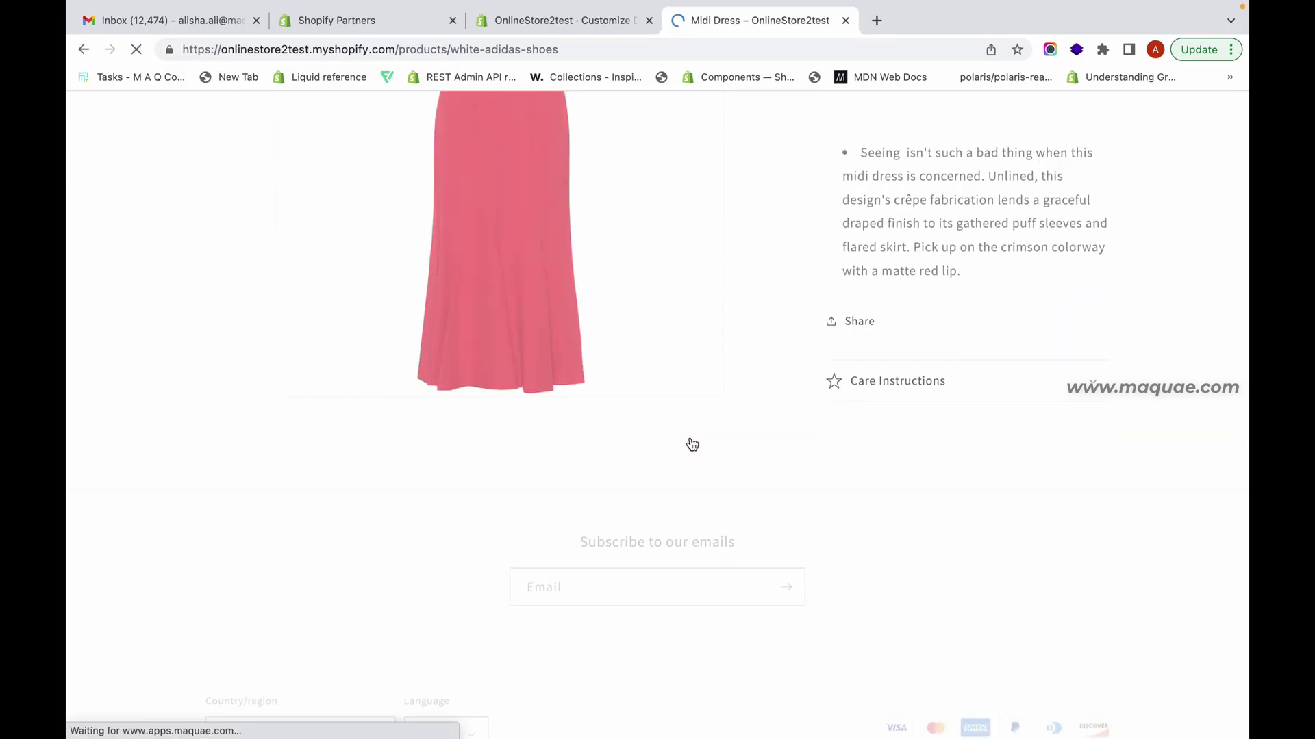
{"action": "left_click", "coordinate": [966, 385]}
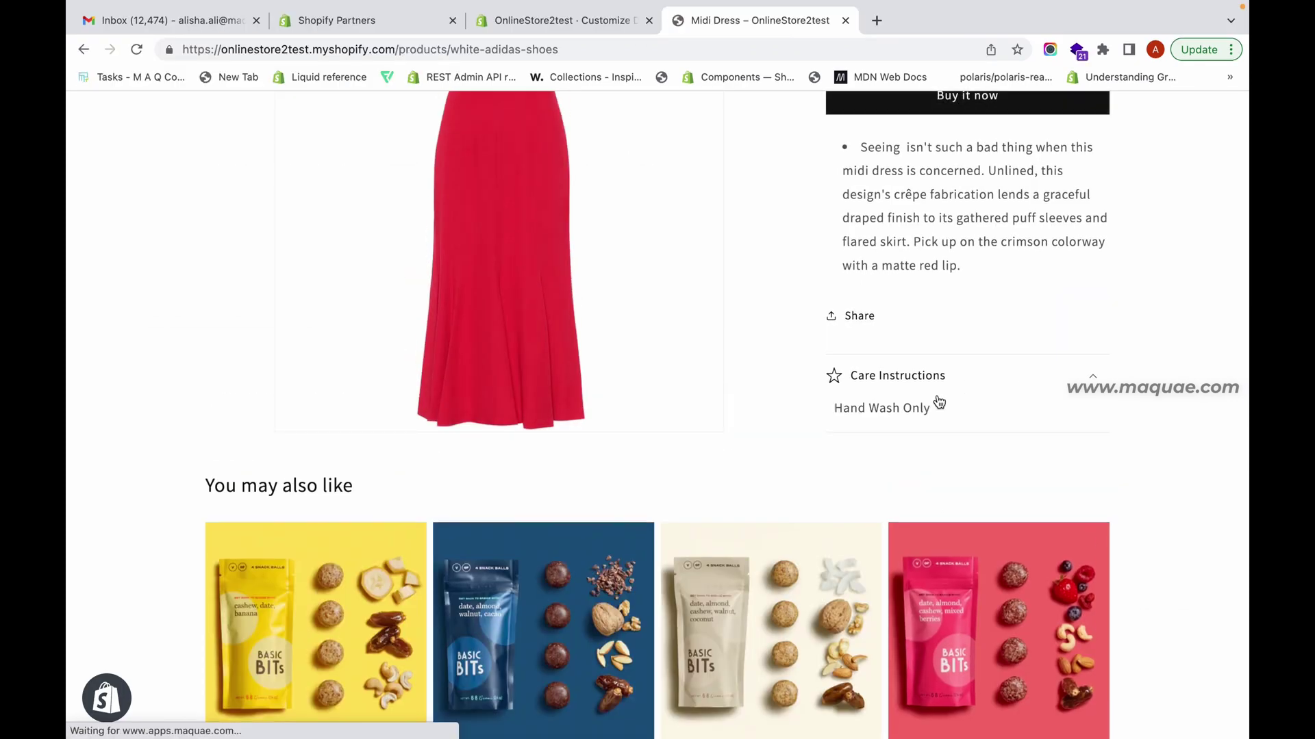
{"action": "left_click_drag", "start_coordinate": [836, 410], "coordinate": [945, 409]}
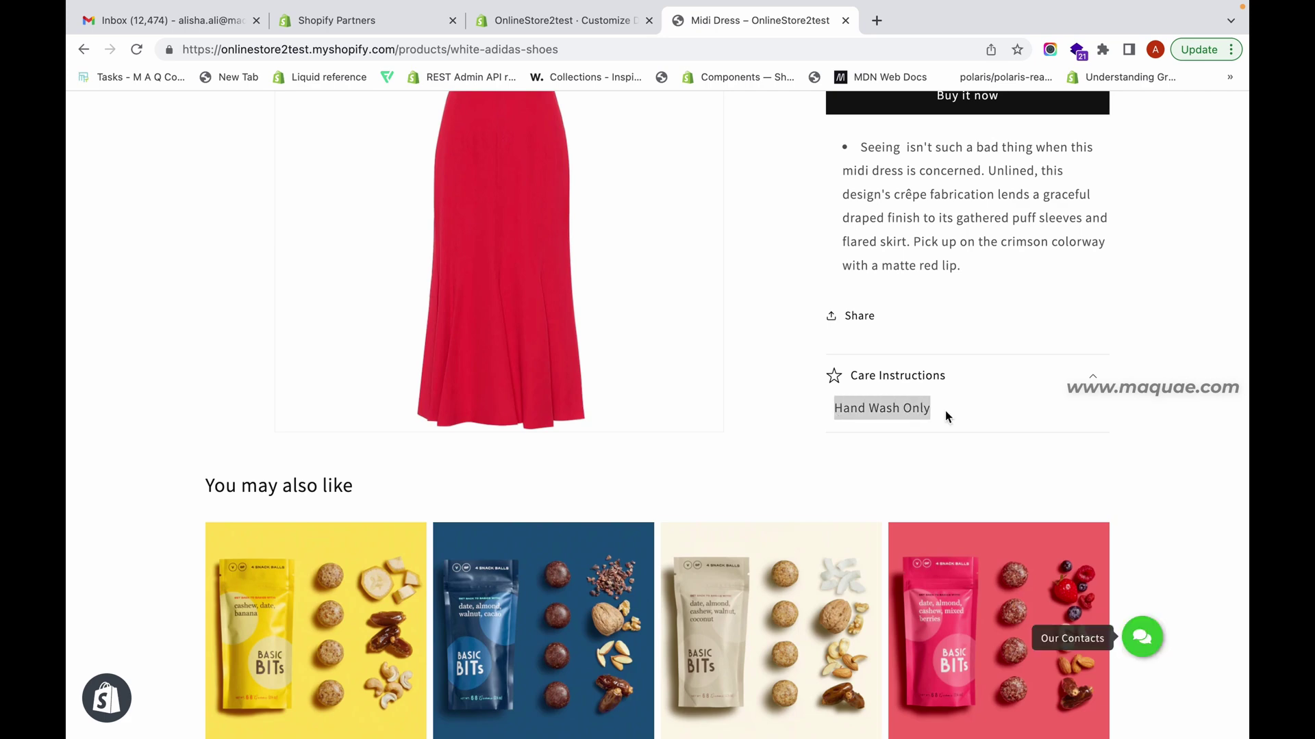
{"action": "left_click", "coordinate": [931, 382]}
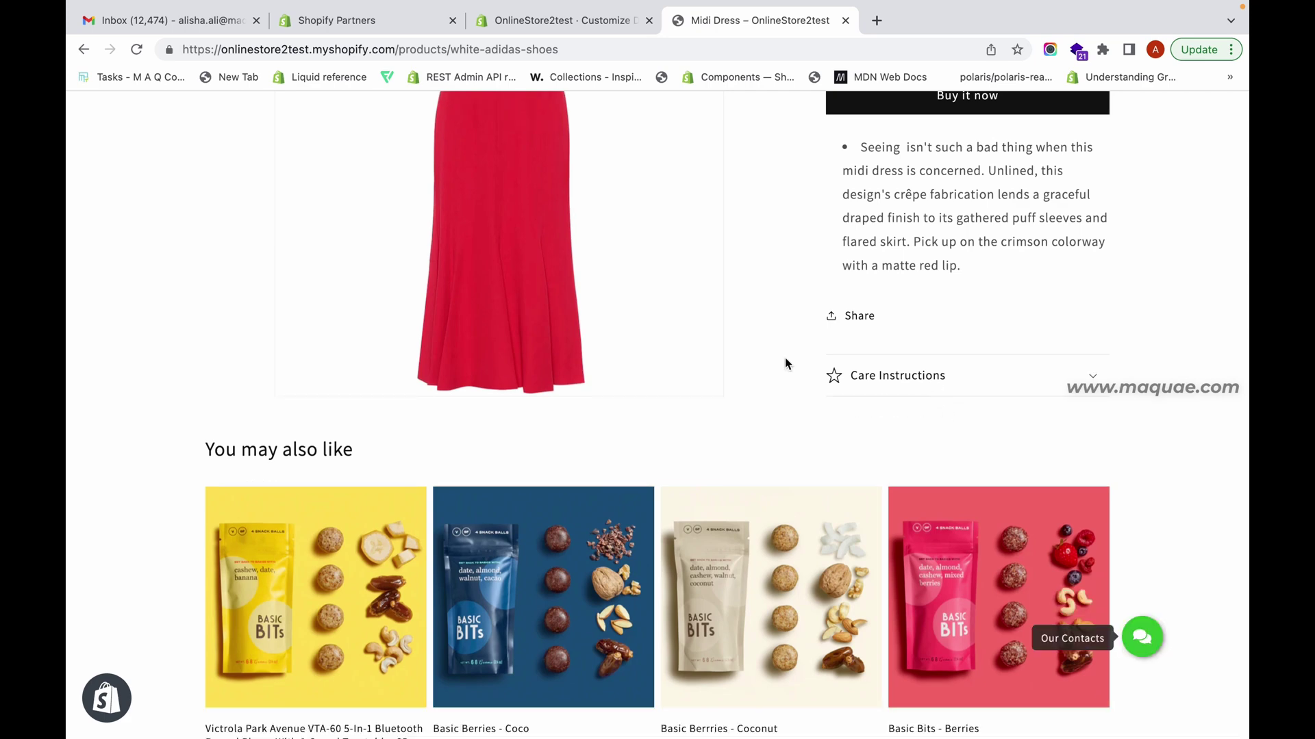
Return to the dresses collection, open the Striped cotton dress, and check the text inside its Care Instructions row
{"action": "scroll", "coordinate": [785, 359], "scroll_direction": "up", "scroll_amount": 7}
{"action": "left_click", "coordinate": [82, 49]}
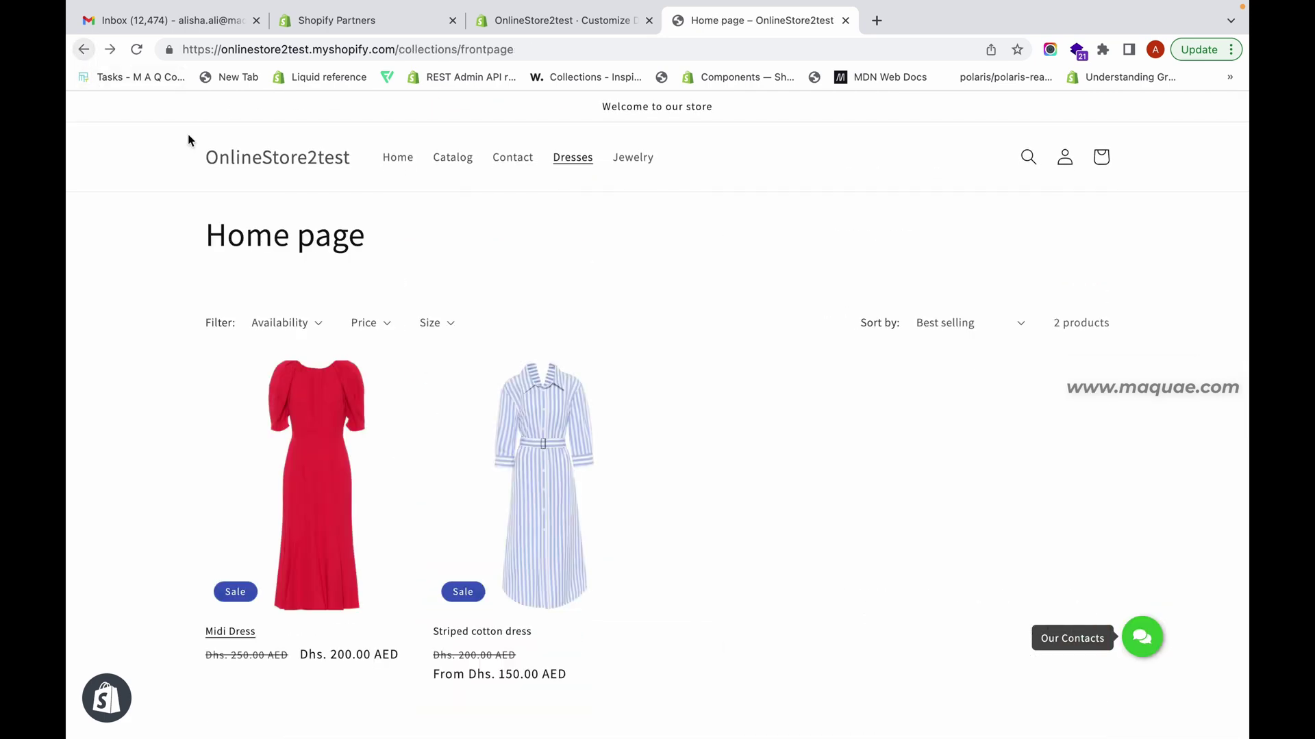
{"action": "left_click", "coordinate": [537, 482]}
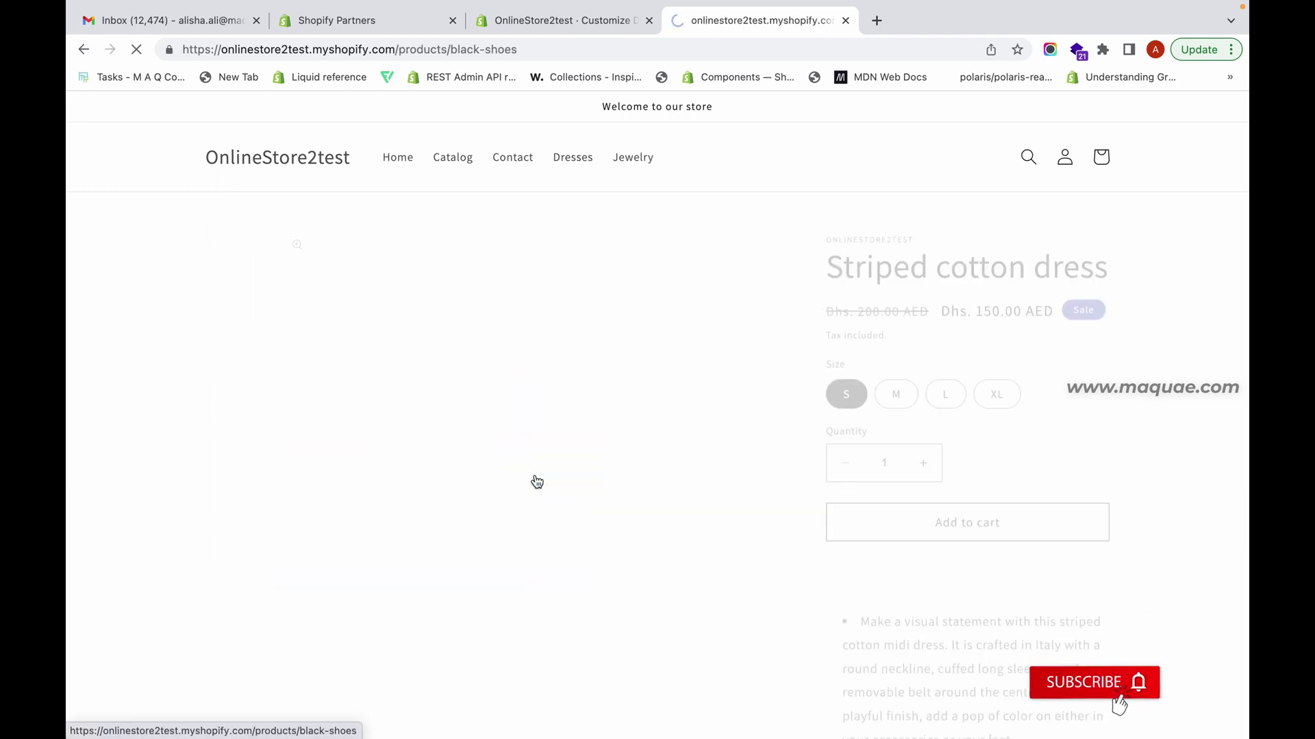
{"action": "scroll", "coordinate": [537, 482], "scroll_direction": "down", "scroll_amount": 10}
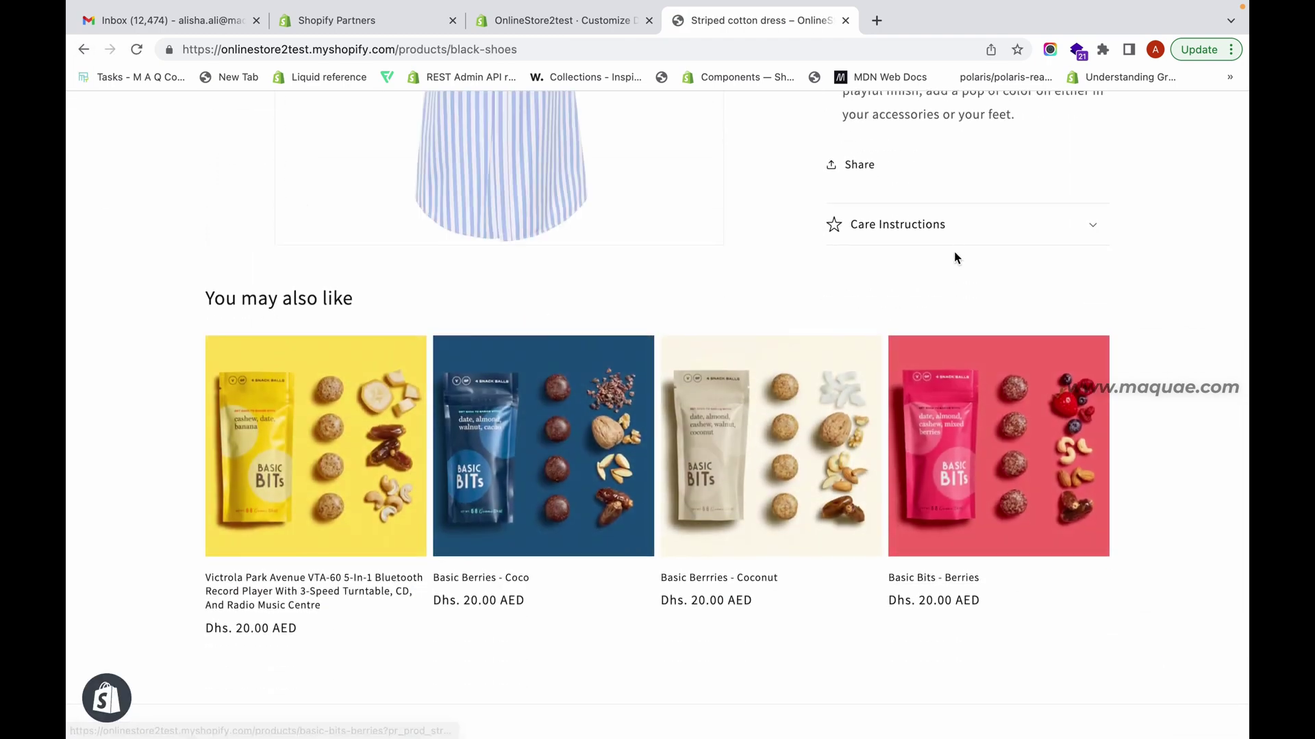
{"action": "left_click", "coordinate": [953, 240]}
{"action": "left_click_drag", "start_coordinate": [927, 258], "coordinate": [829, 259]}
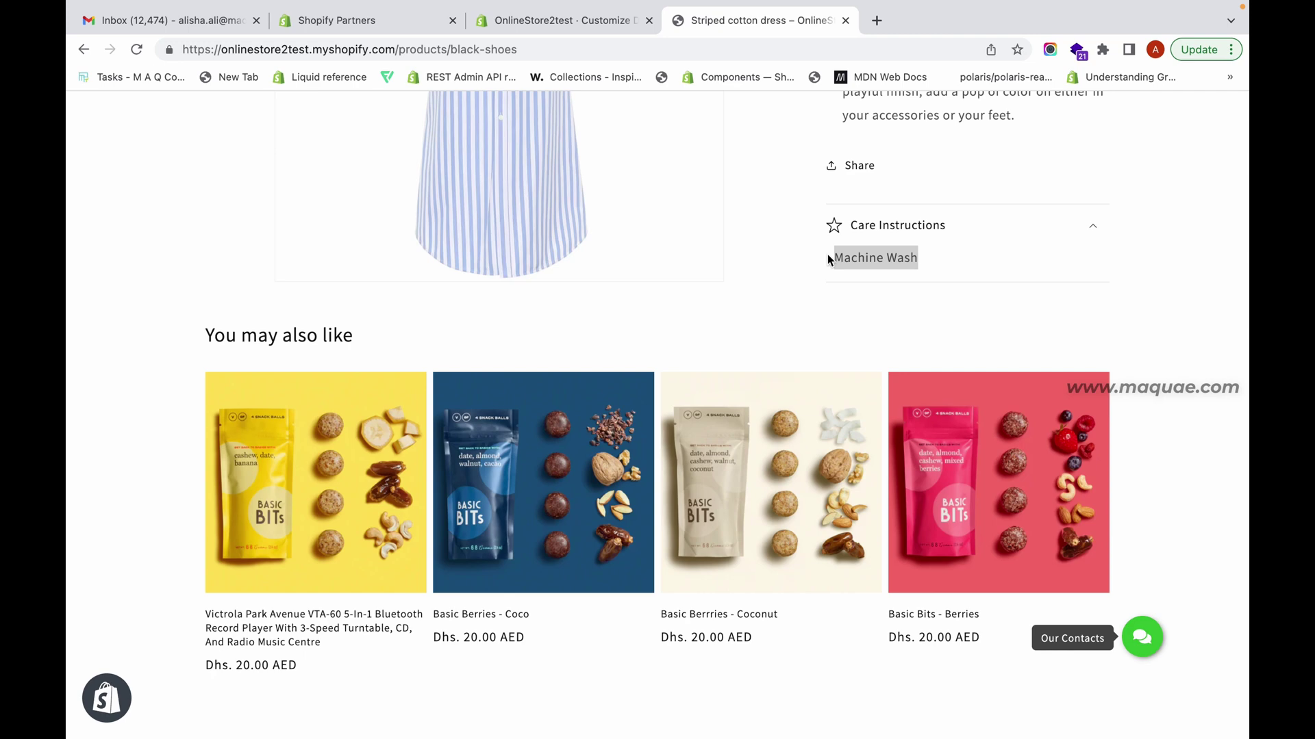
{"action": "scroll", "coordinate": [828, 259], "scroll_direction": "up", "scroll_amount": 10}
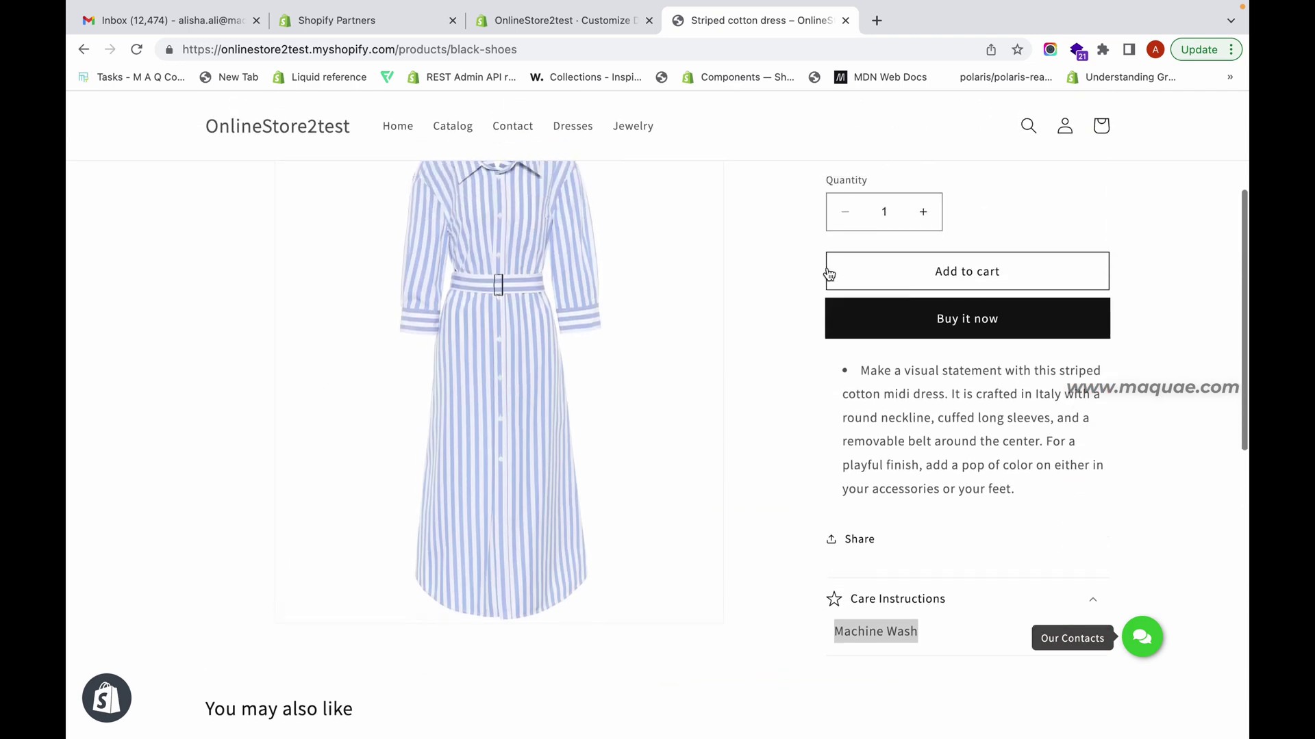
{"action": "scroll", "coordinate": [829, 273], "scroll_direction": "up", "scroll_amount": 4}
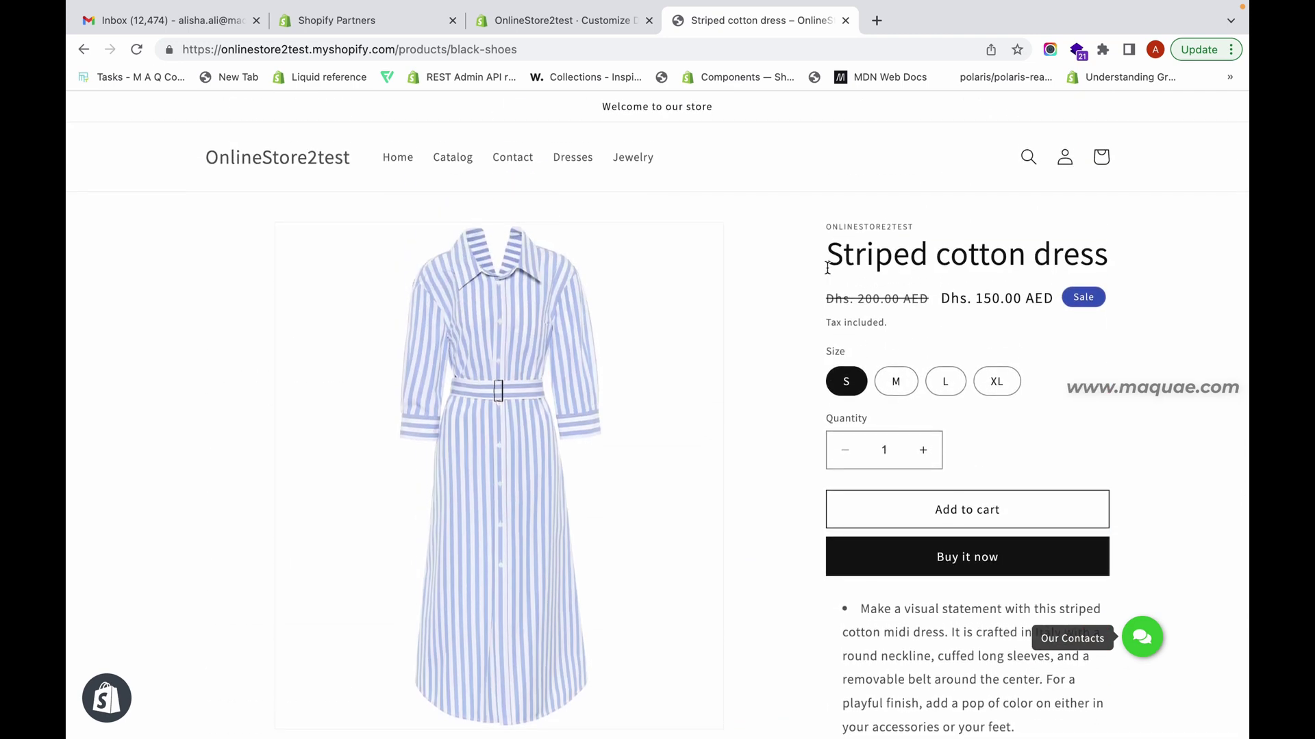